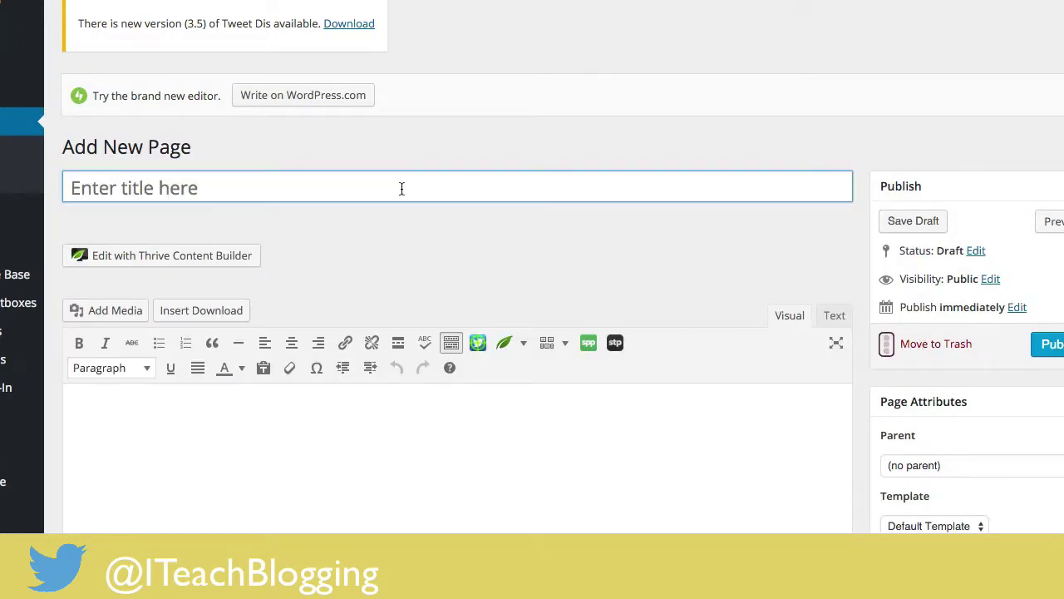
Title the new page "Test 3 Step" and save it as a draft.
type("Test ")
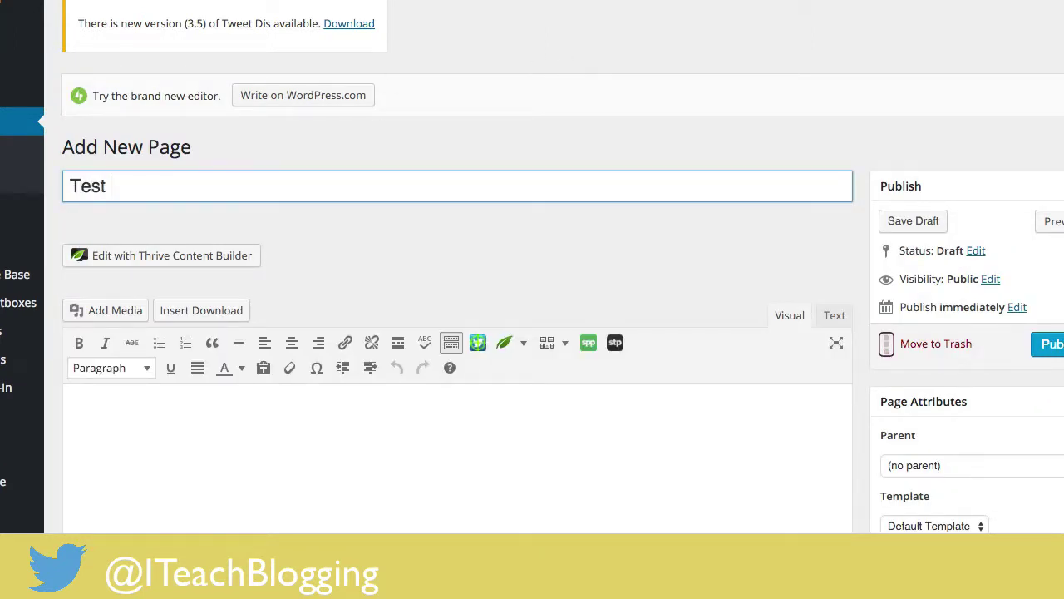
type("#")
key("BackSpace")
type("3 Step")
left_click(910, 220)
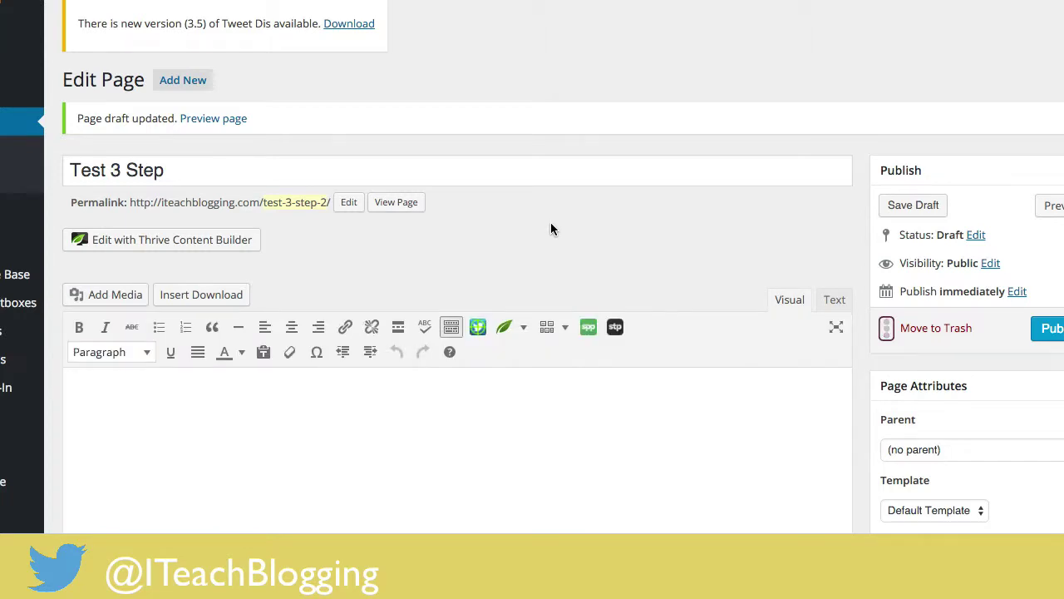
Open the page in Thrive Content Builder and bring up the landing page template chooser.
left_click(159, 242)
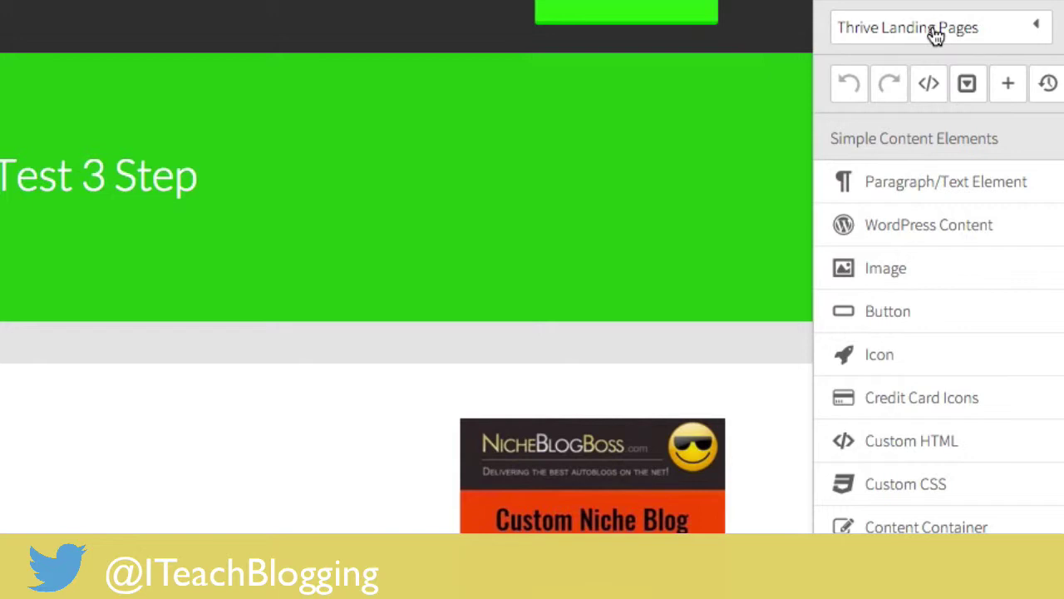
left_click(929, 33)
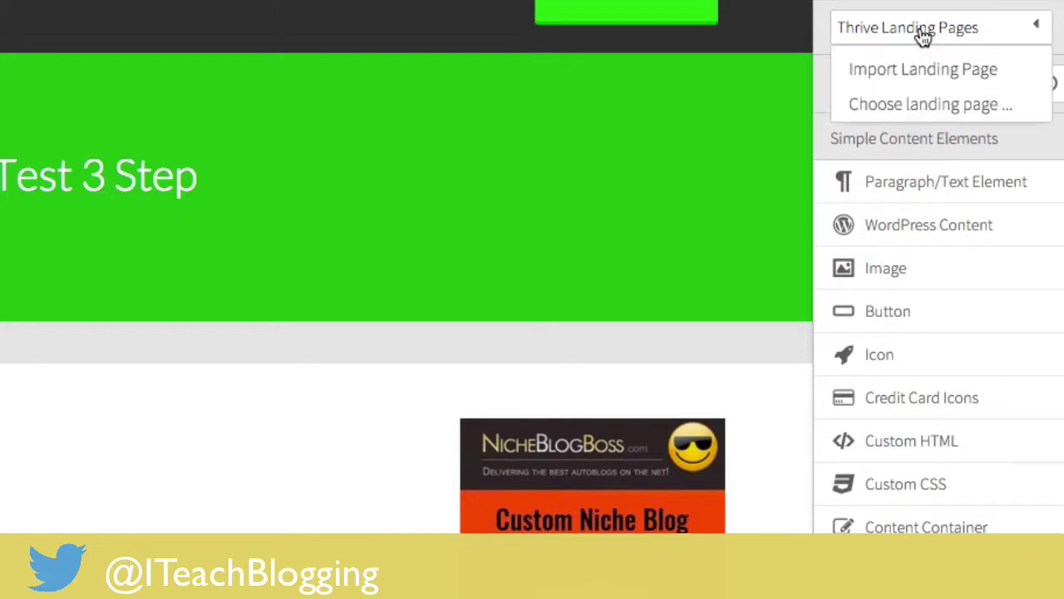
left_click(910, 106)
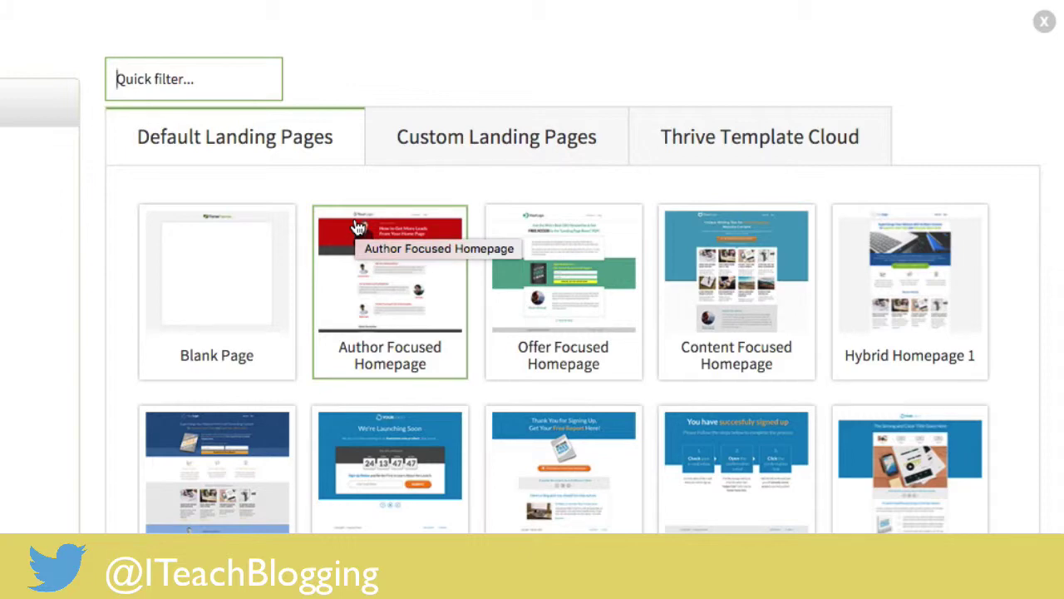
Look through the default landing page templates to see which designs are on offer.
scroll(358, 227, "down", 5)
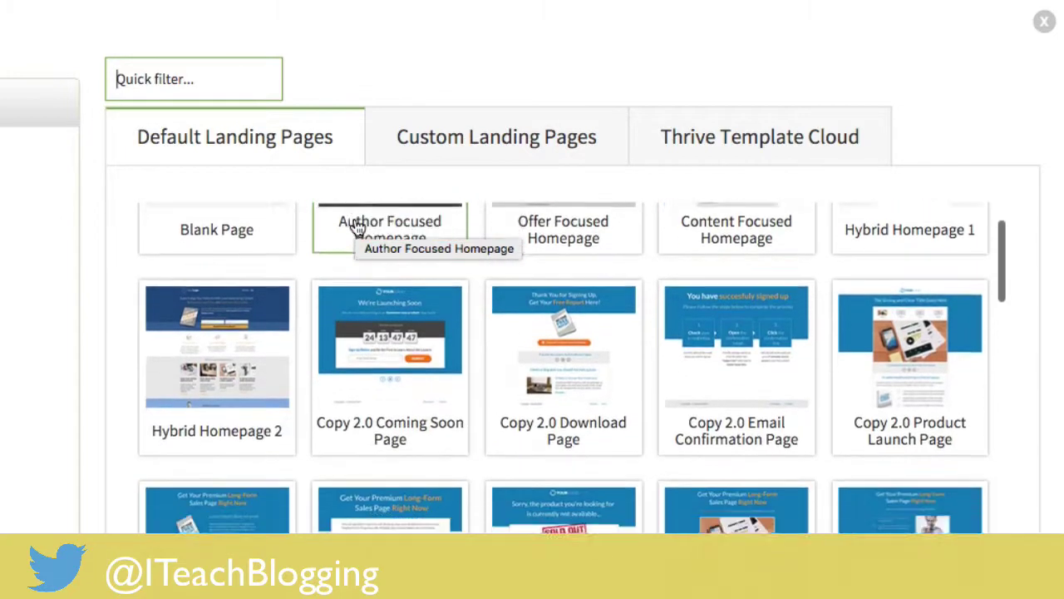
scroll(357, 227, "down", 10)
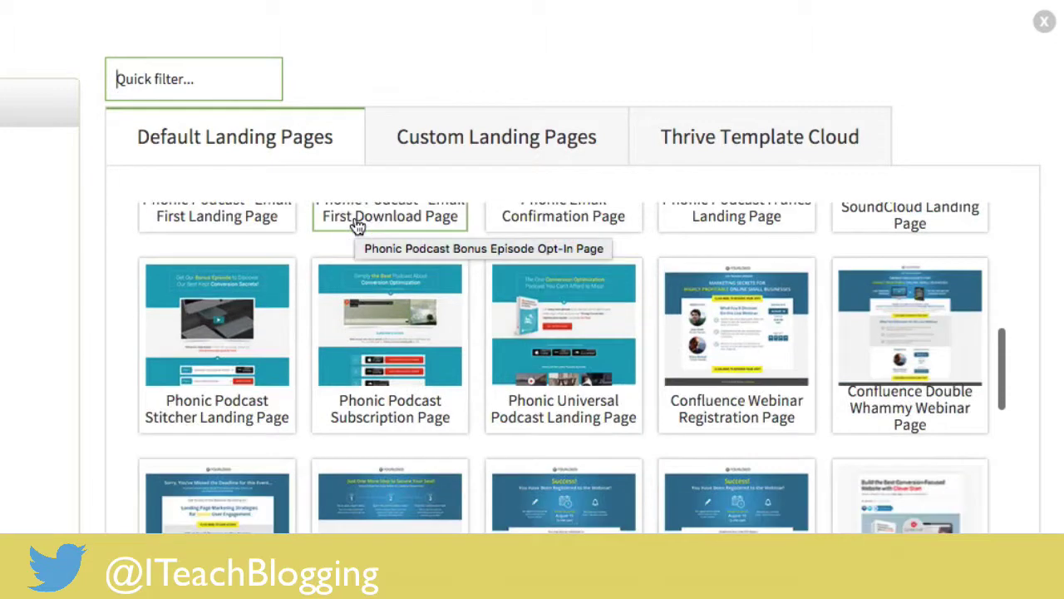
scroll(358, 227, "down", 7)
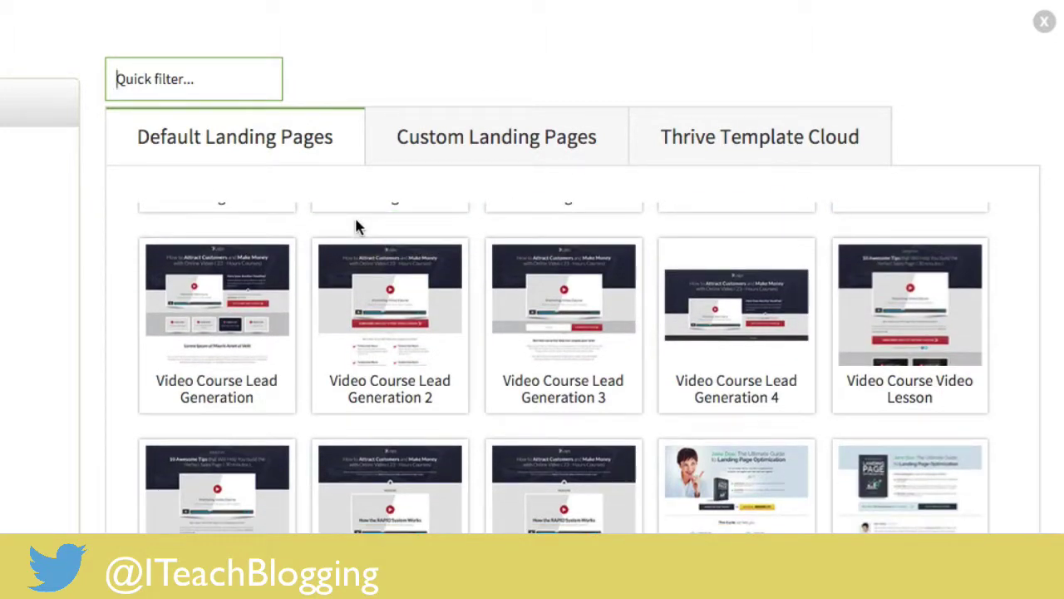
scroll(357, 227, "down", 5)
scroll(357, 227, "down", 1)
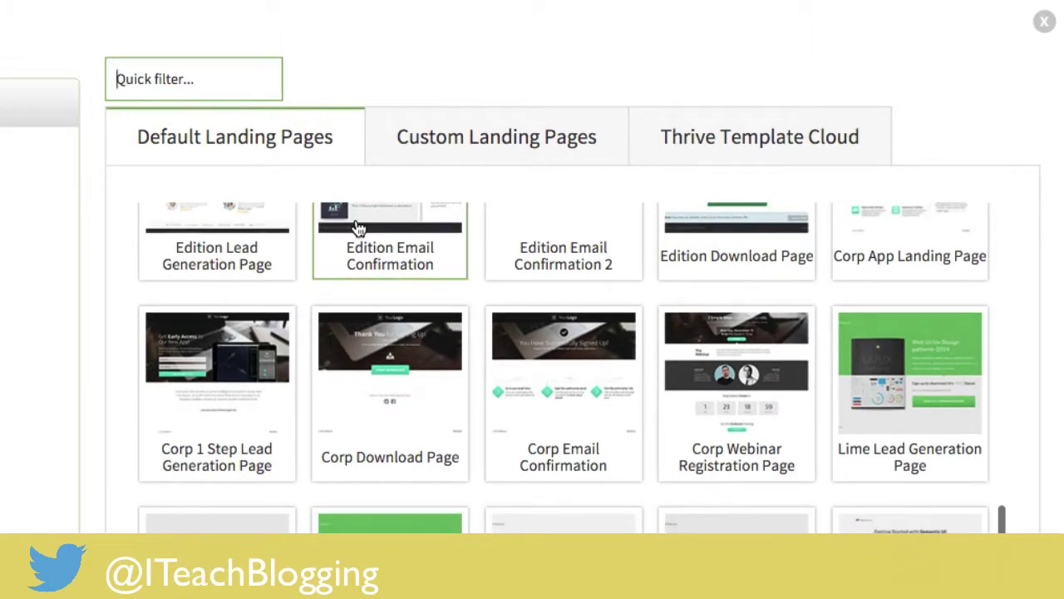
scroll(357, 227, "down", 7)
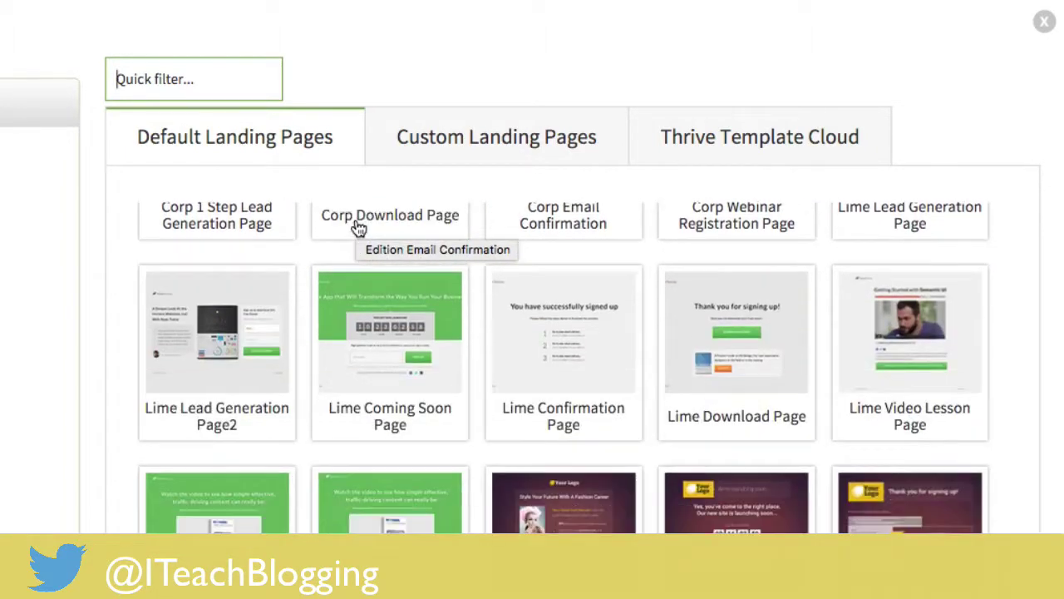
scroll(358, 227, "down", 4)
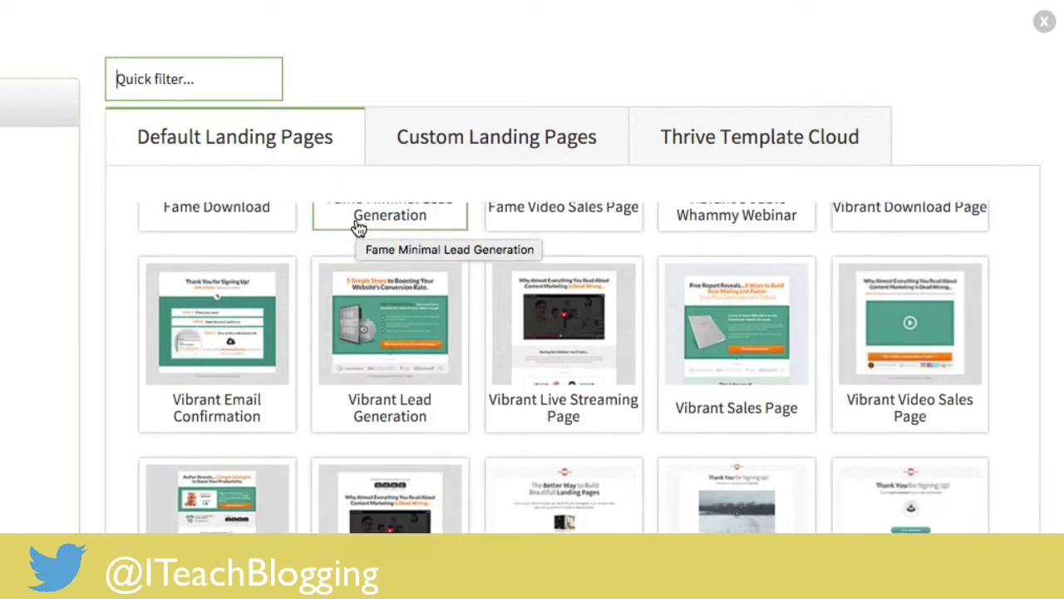
scroll(356, 229, "down", 6)
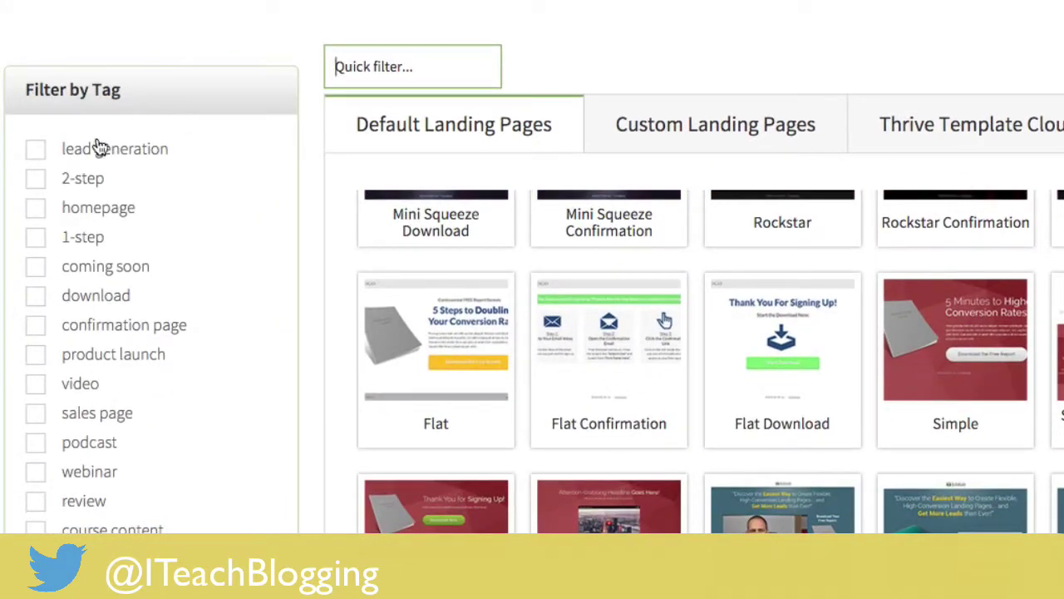
Filter the templates by the confirmation page tag and load the Big Confirmation Page template.
left_click(36, 327)
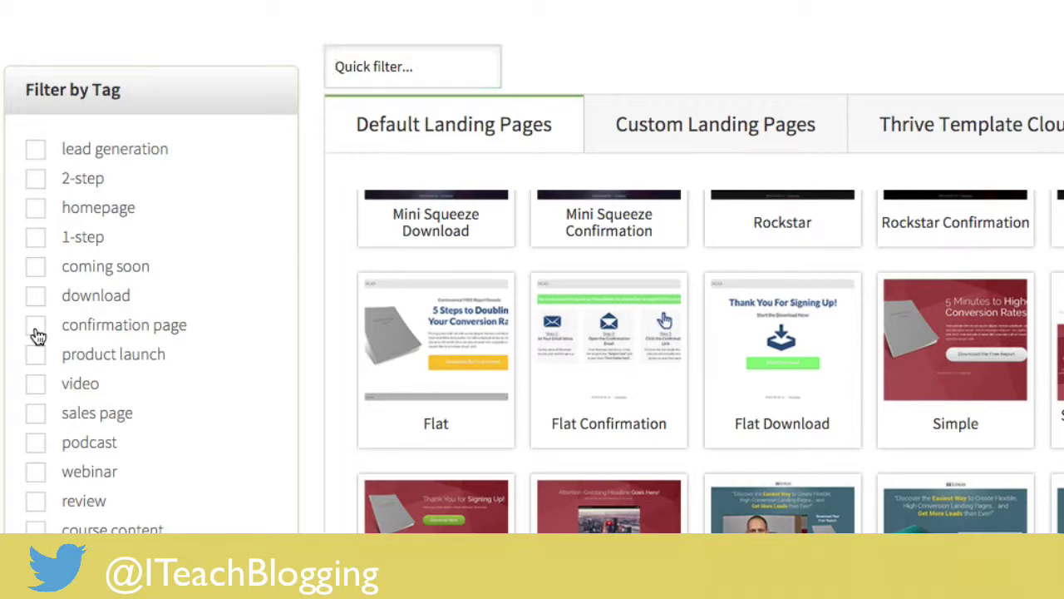
scroll(647, 230, "up", 3)
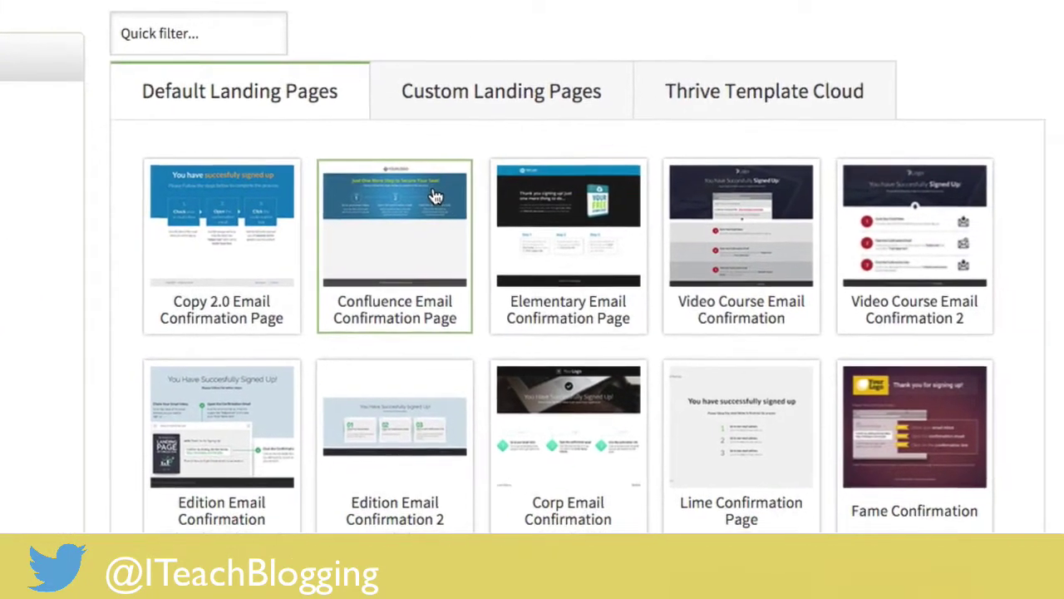
scroll(434, 196, "down", 3)
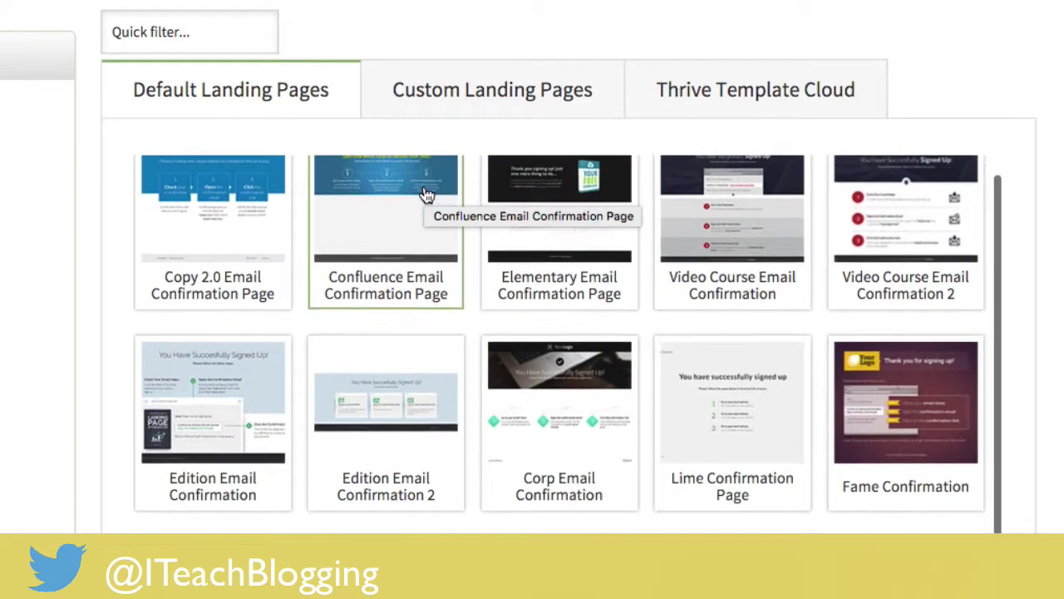
scroll(427, 196, "down", 2)
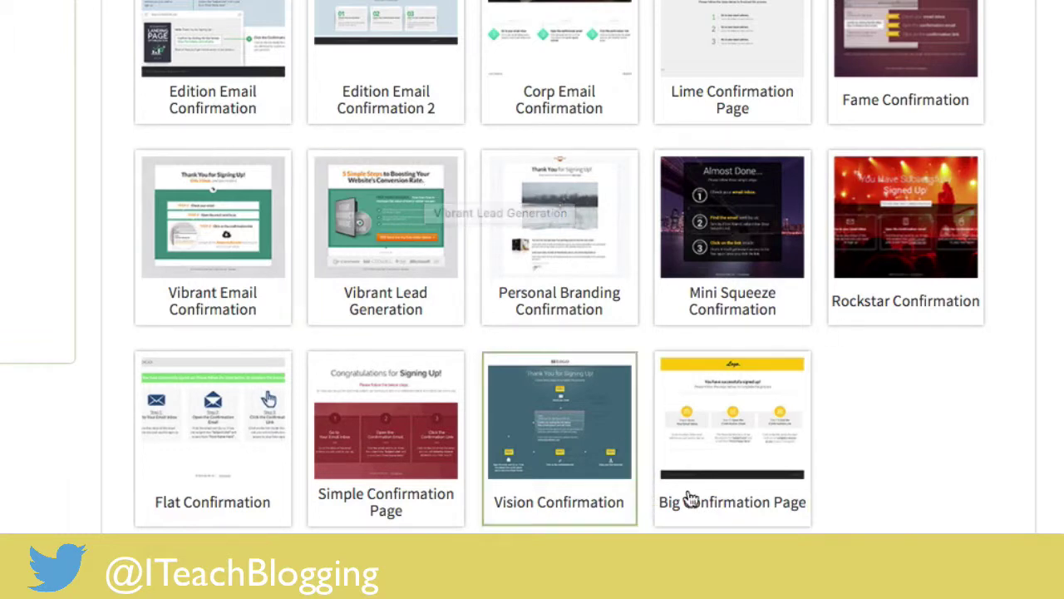
left_click(738, 437)
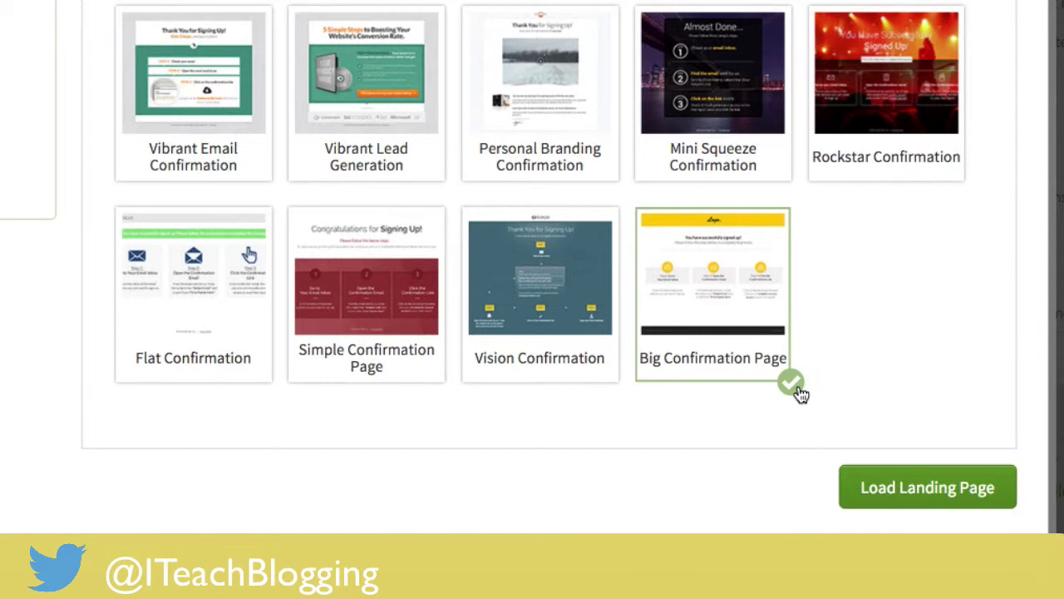
left_click(915, 499)
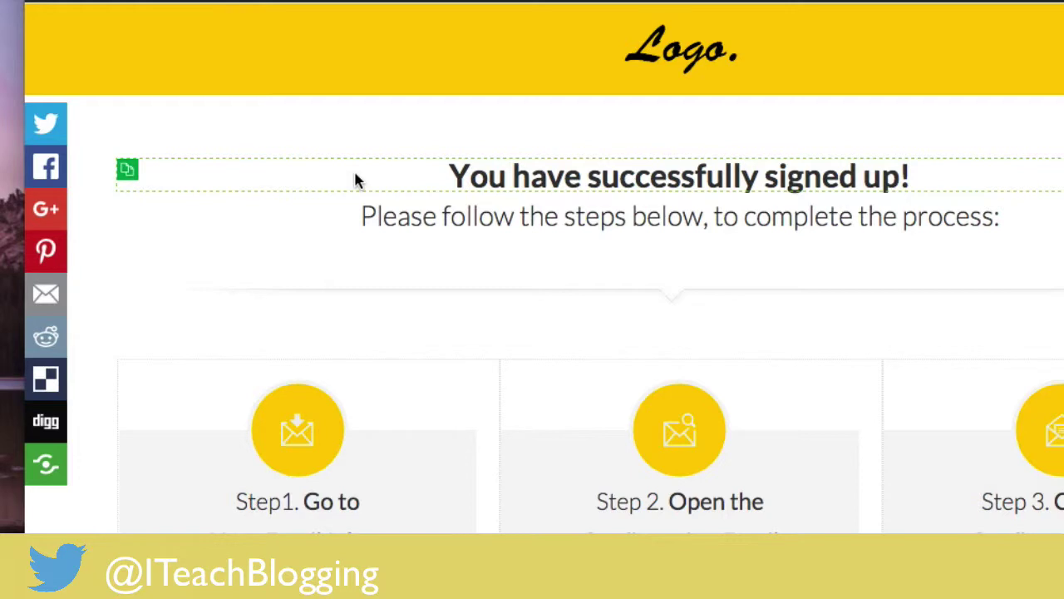
Open the background colour picker for the header section containing the logo.
left_click(409, 50)
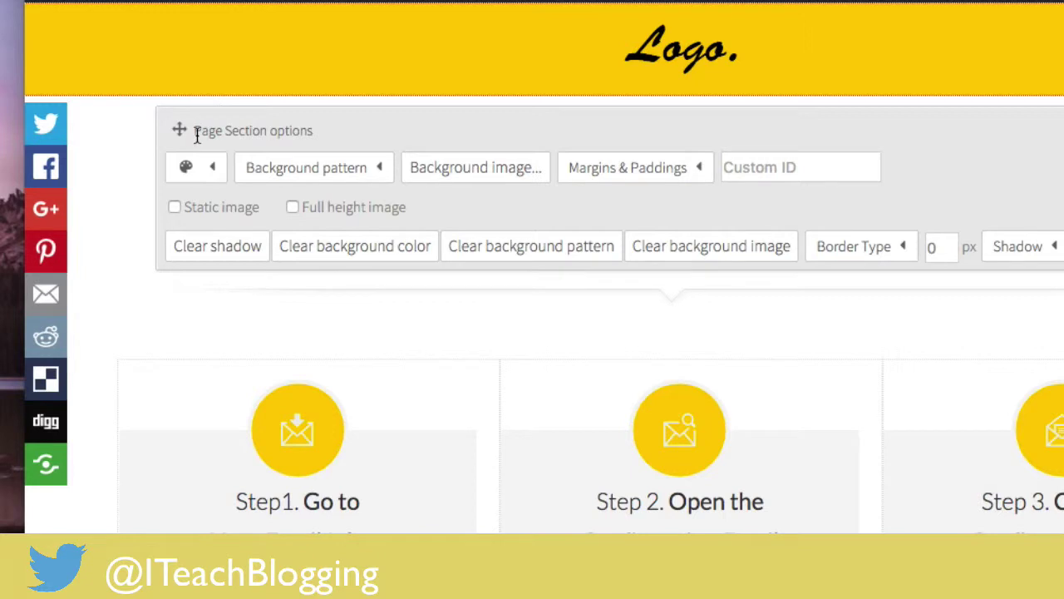
left_click(194, 175)
left_click(265, 246)
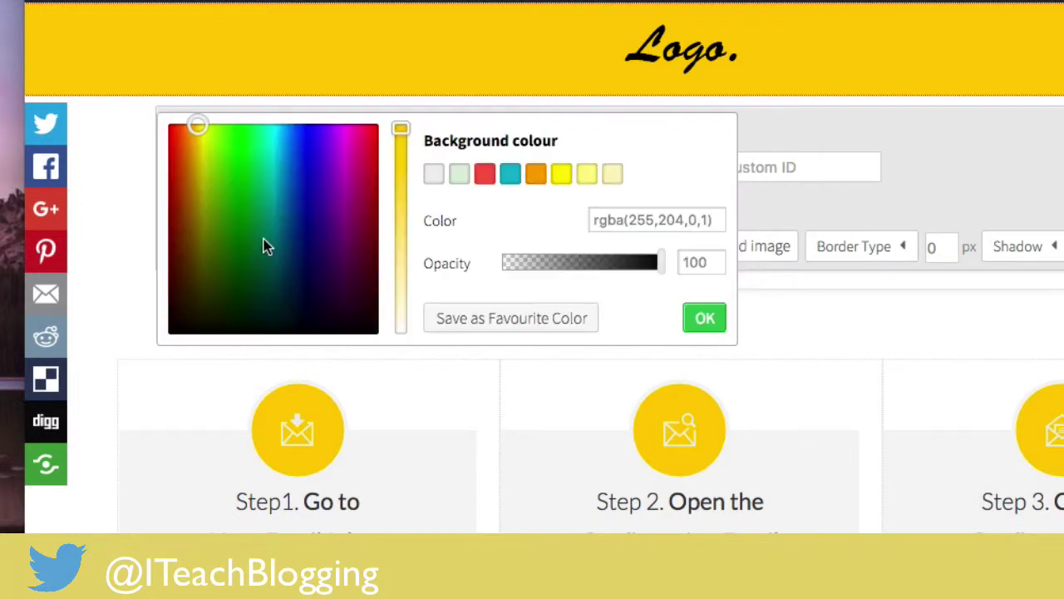
Try brown, blue, pale green, red and orange as the header section's background colour.
left_click(188, 200)
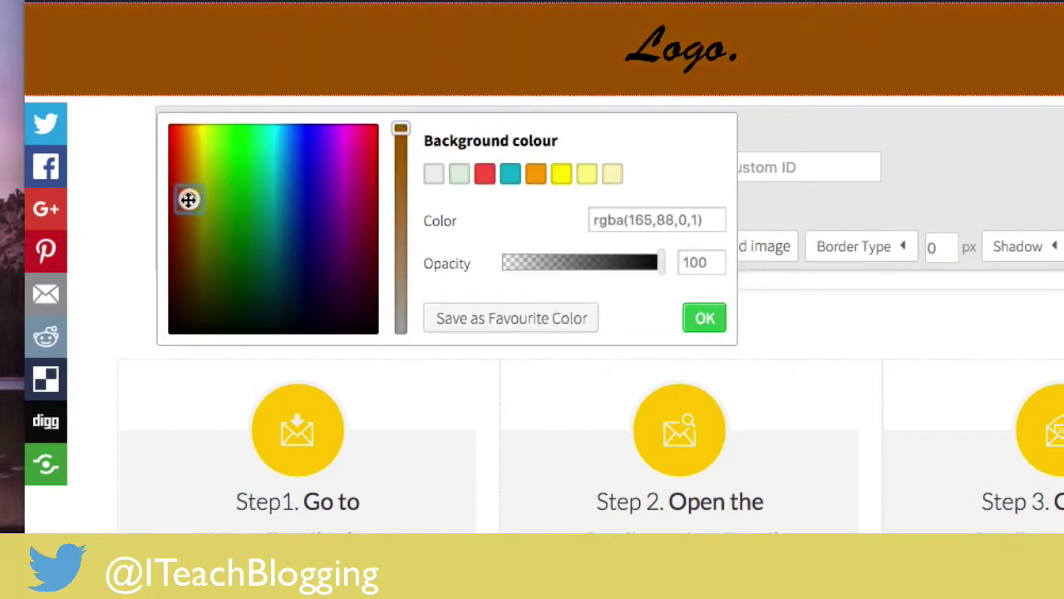
left_click_drag(185, 202, 307, 162)
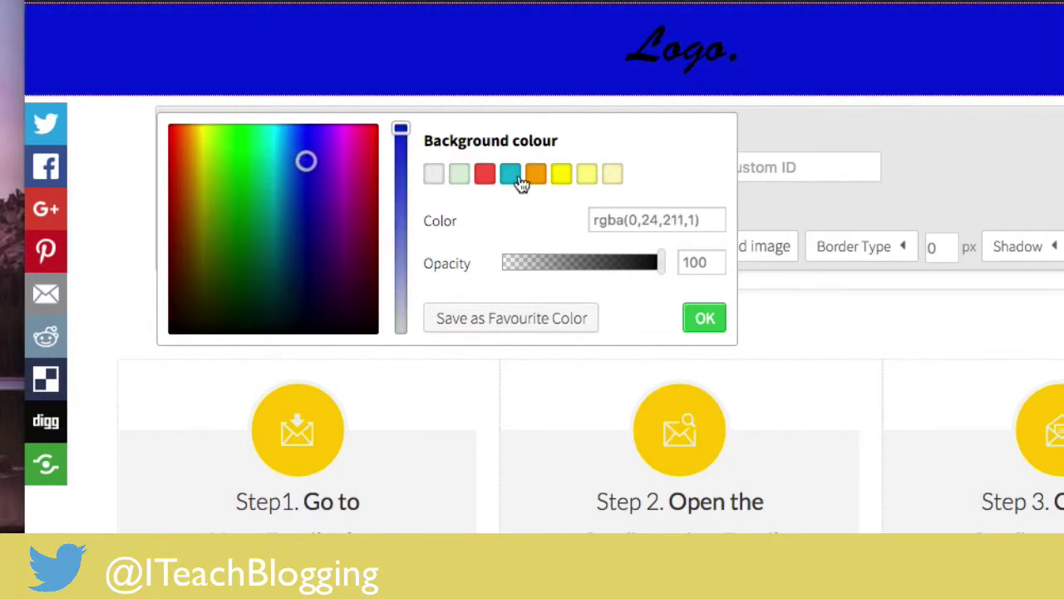
left_click(459, 175)
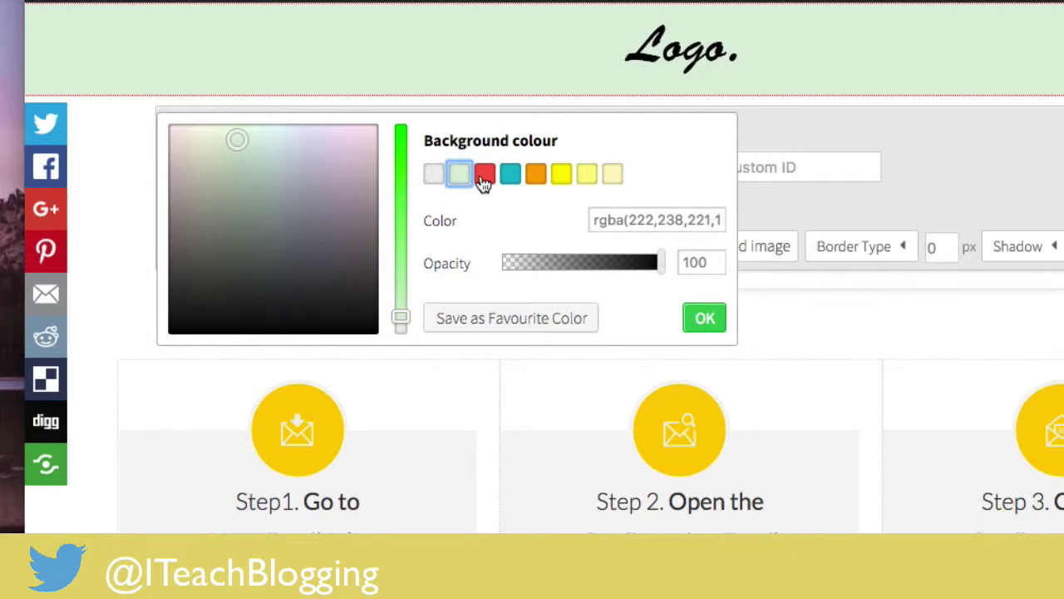
left_click(484, 176)
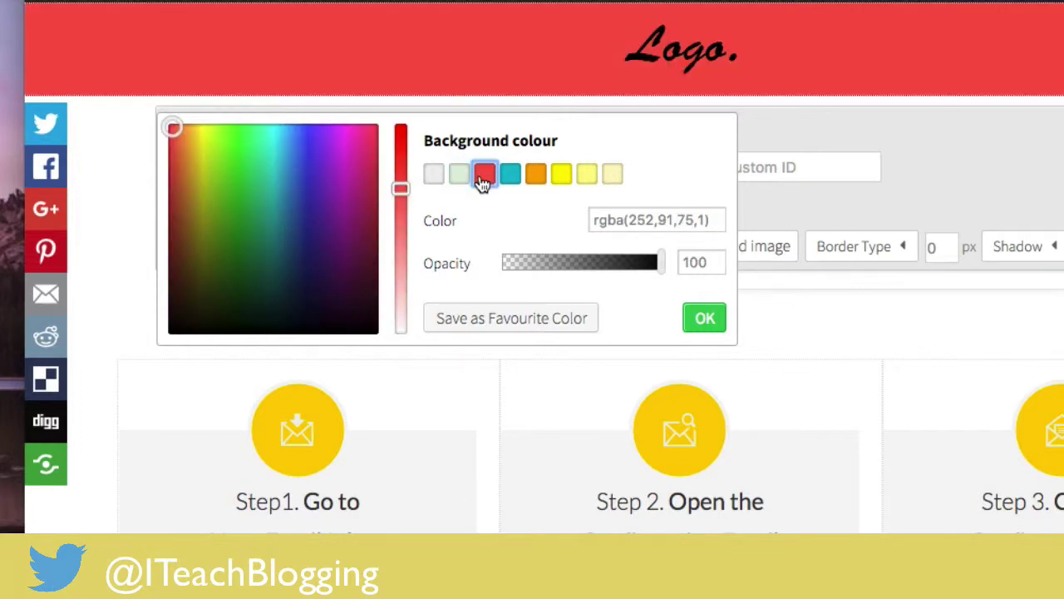
left_click(537, 179)
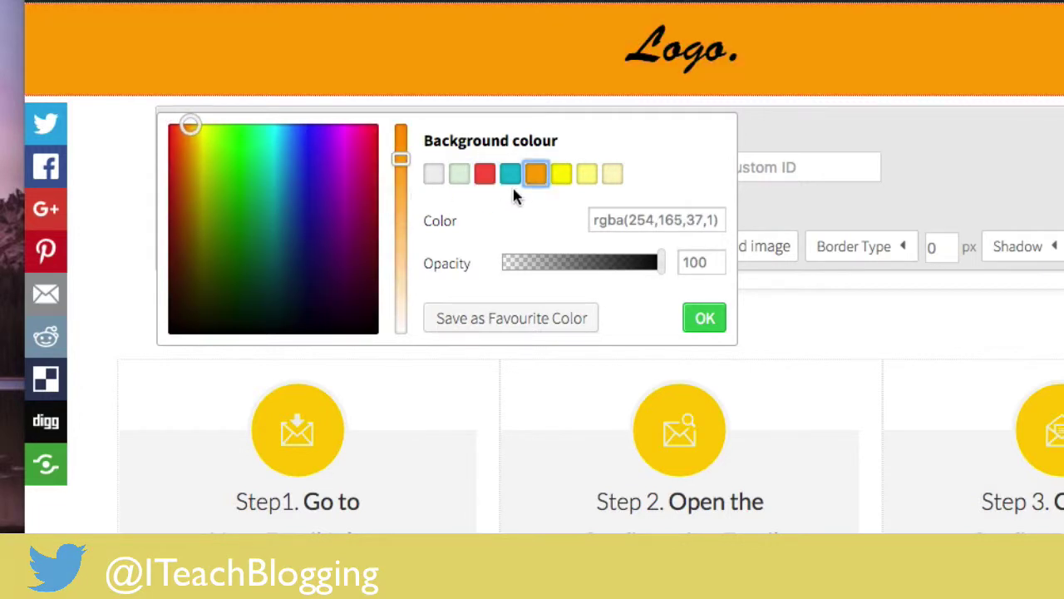
Set the header section's background to soft green, rgba(123,196,133,1), and close the section options.
left_click(188, 127)
mouse_move(189, 127)
left_mouse_down()
mouse_move(209, 147)
mouse_move(242, 155)
mouse_move(242, 175)
left_mouse_up()
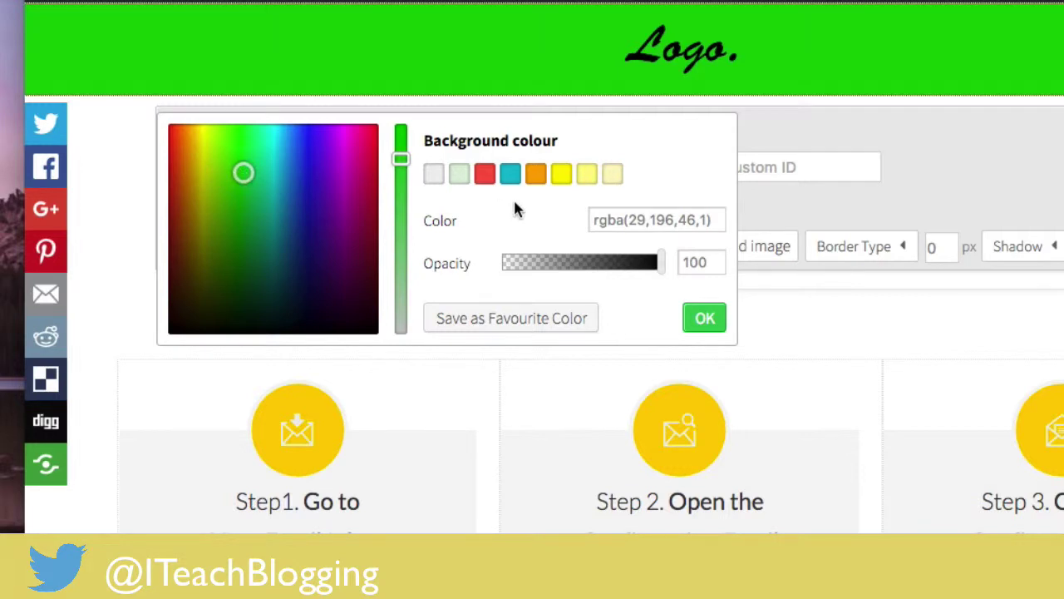
left_click_drag(402, 158, 400, 257)
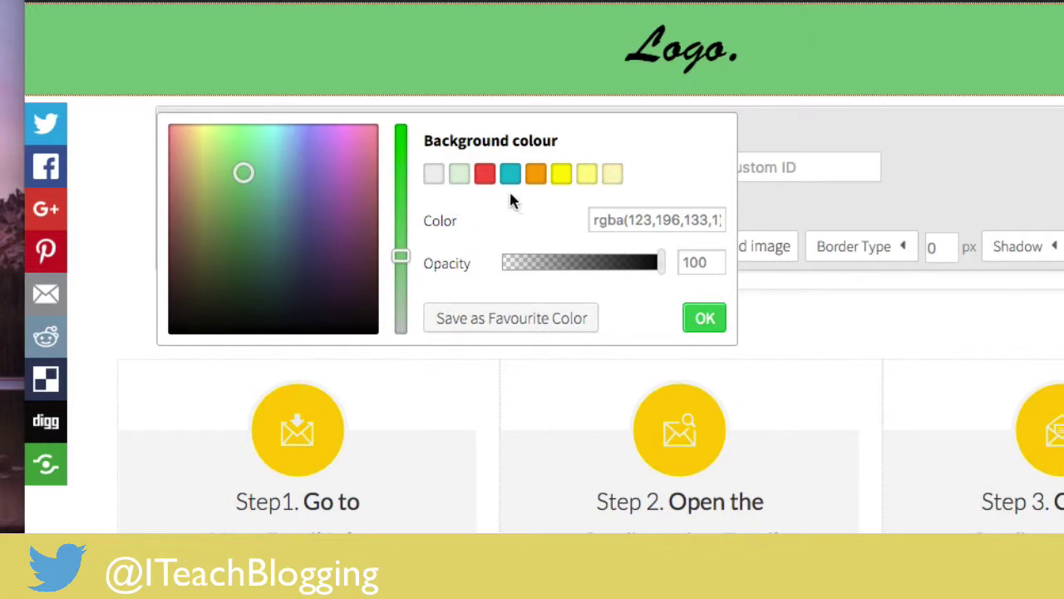
left_click(702, 318)
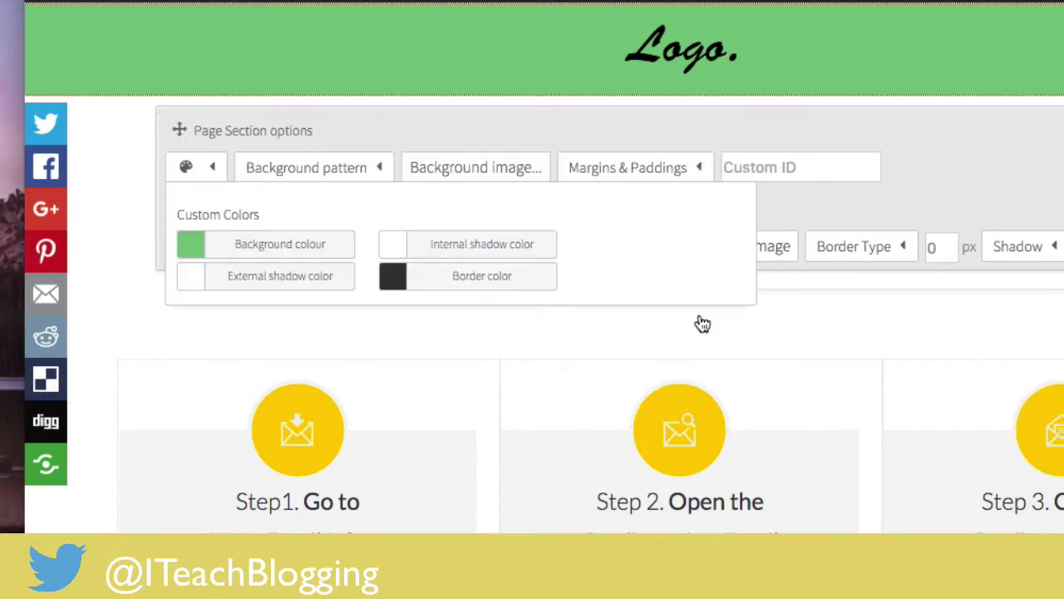
left_click(488, 135)
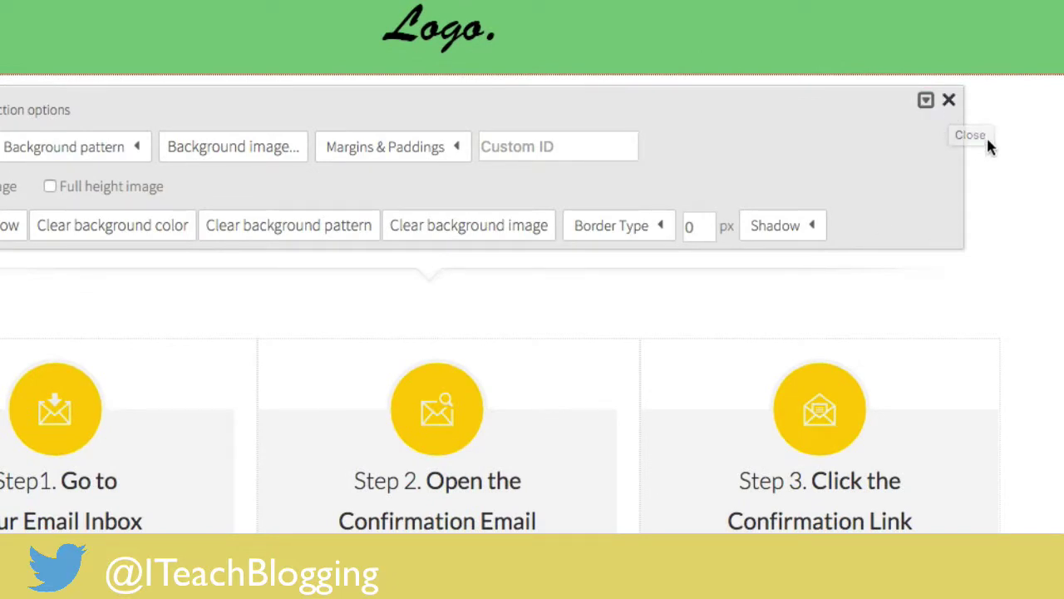
left_click(998, 199)
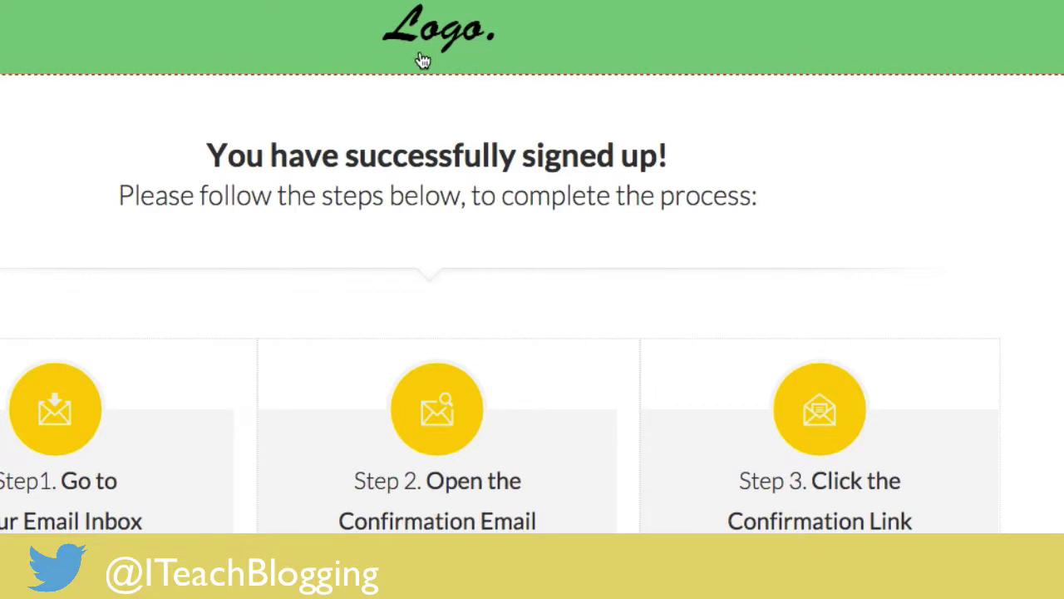
Replace the placeholder header logo with the membership-logo image from the media library at full size, 500 × 100.
mouse_move(426, 59)
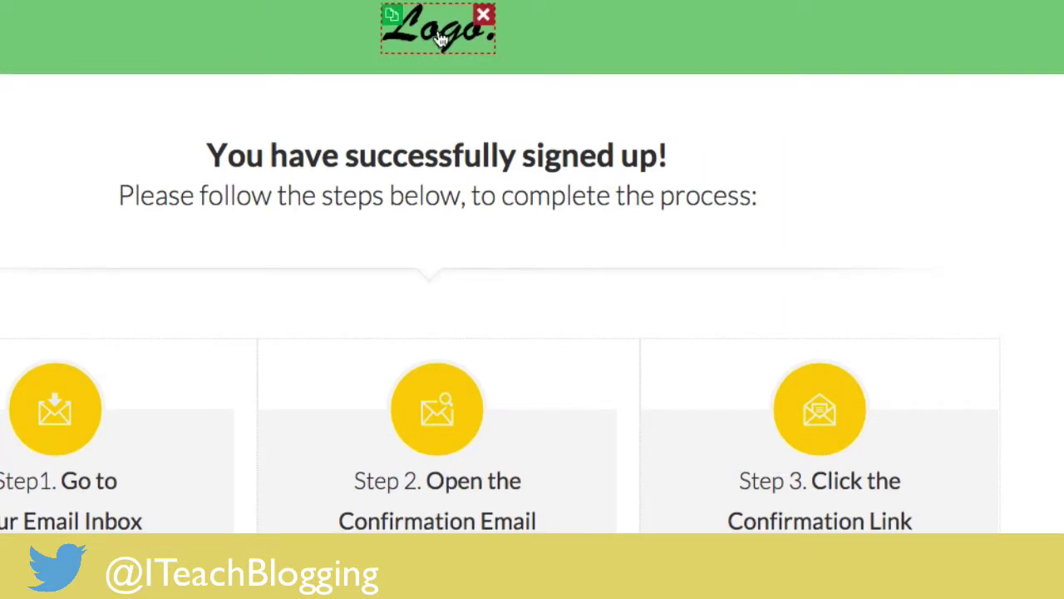
left_click(440, 35)
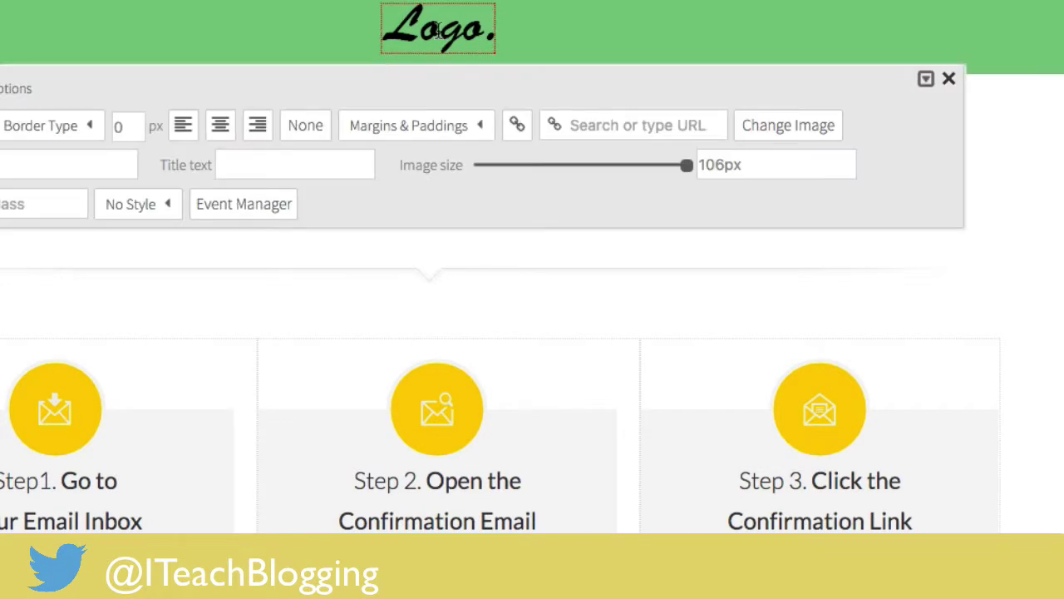
left_click(813, 126)
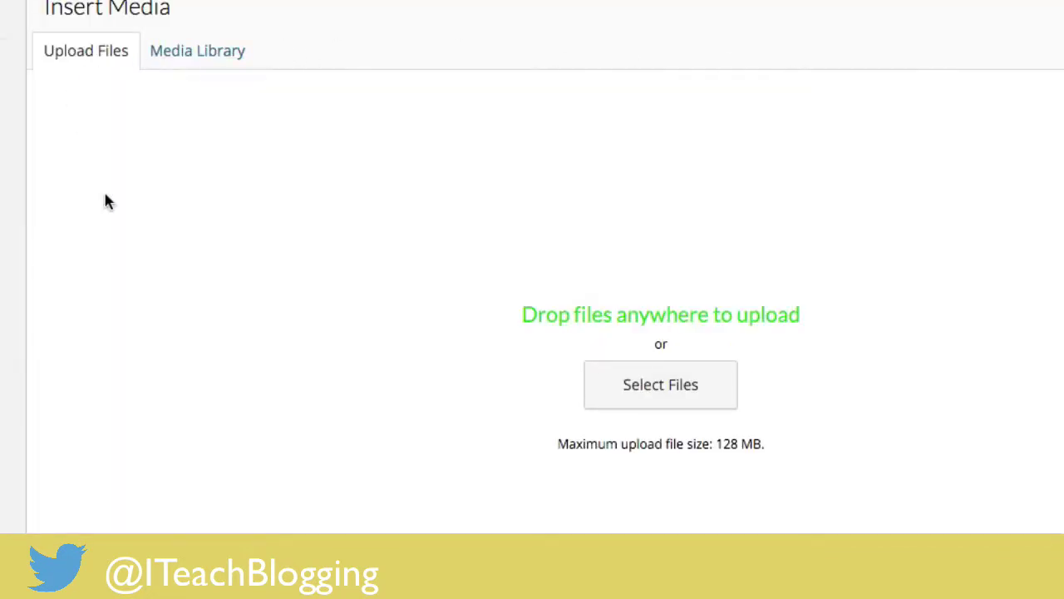
left_click(695, 397)
left_click(210, 55)
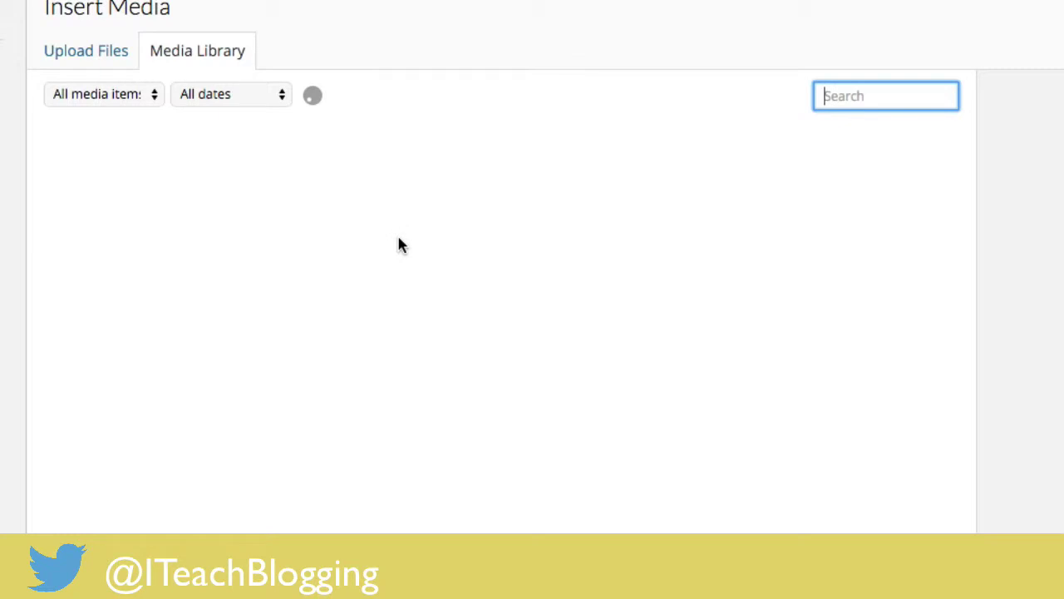
scroll(366, 288, "down", 10)
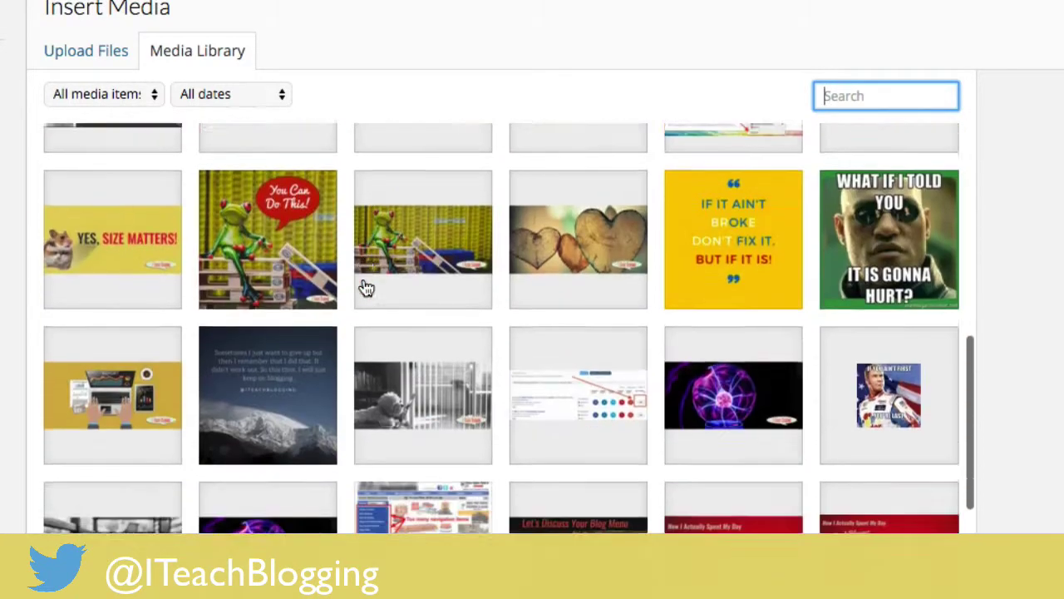
scroll(366, 288, "down", 10)
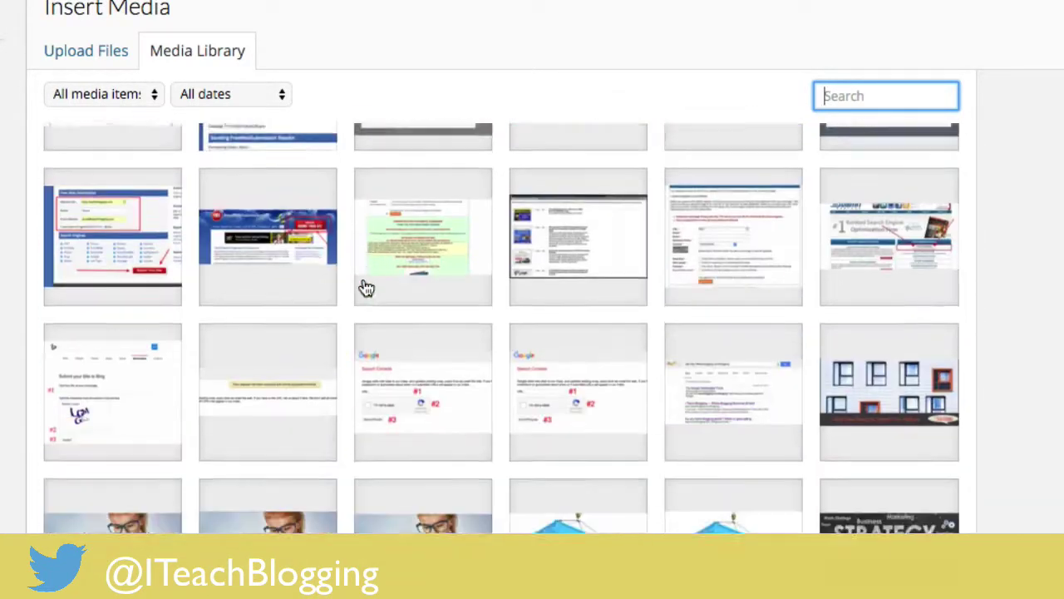
scroll(366, 288, "down", 10)
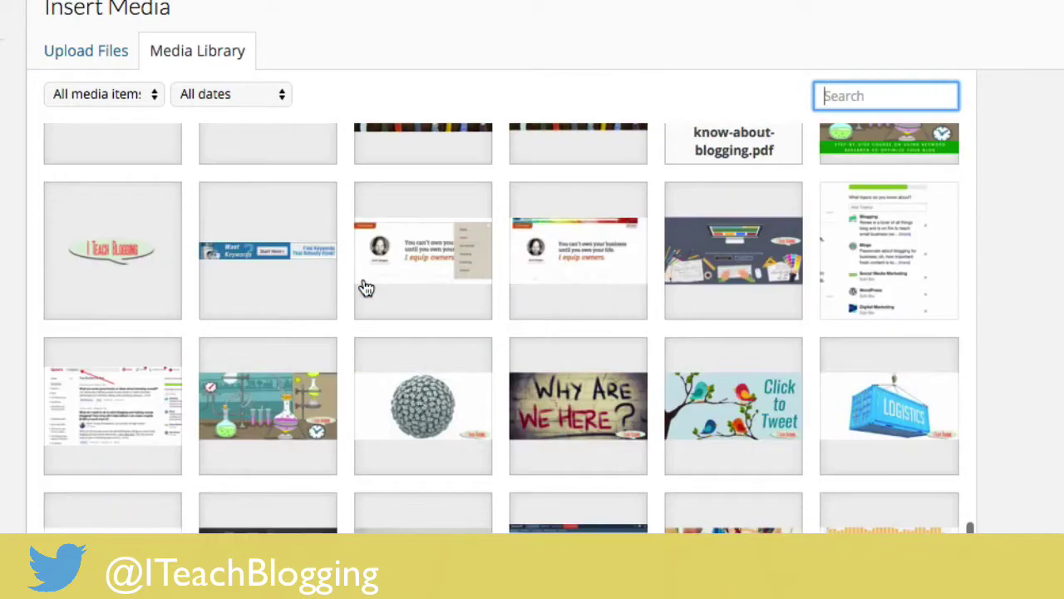
left_click(107, 263)
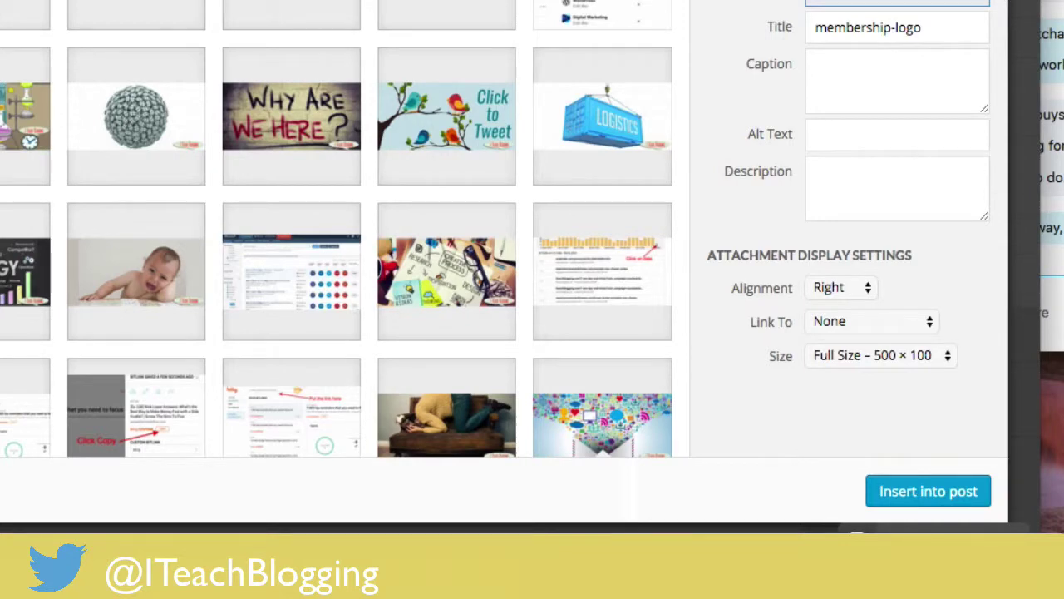
left_click(905, 504)
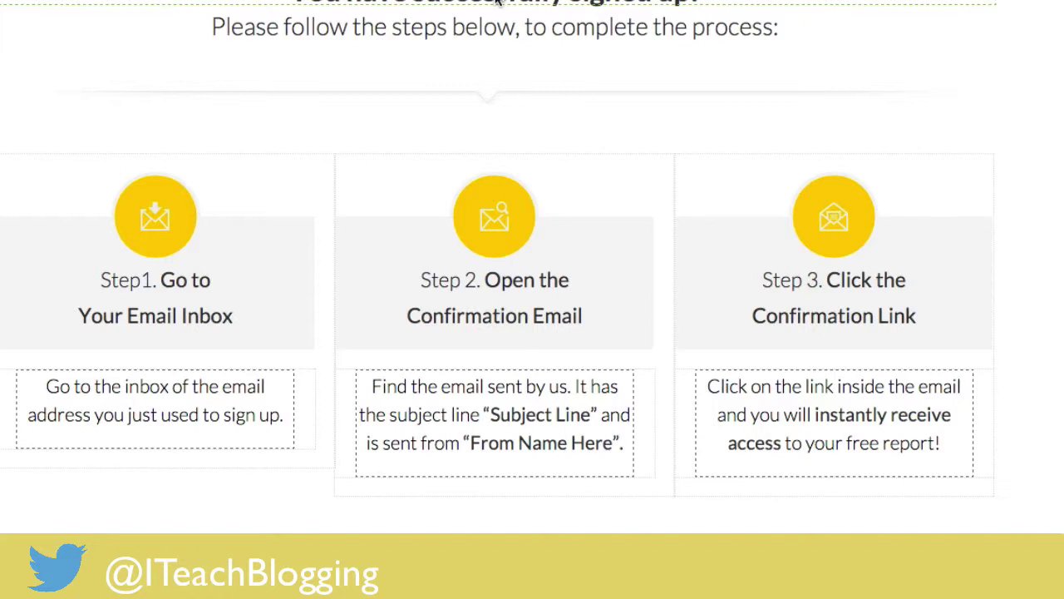
Replace the main headline "You have successfully signed up!" with "This is my new text.".
left_click(498, 3)
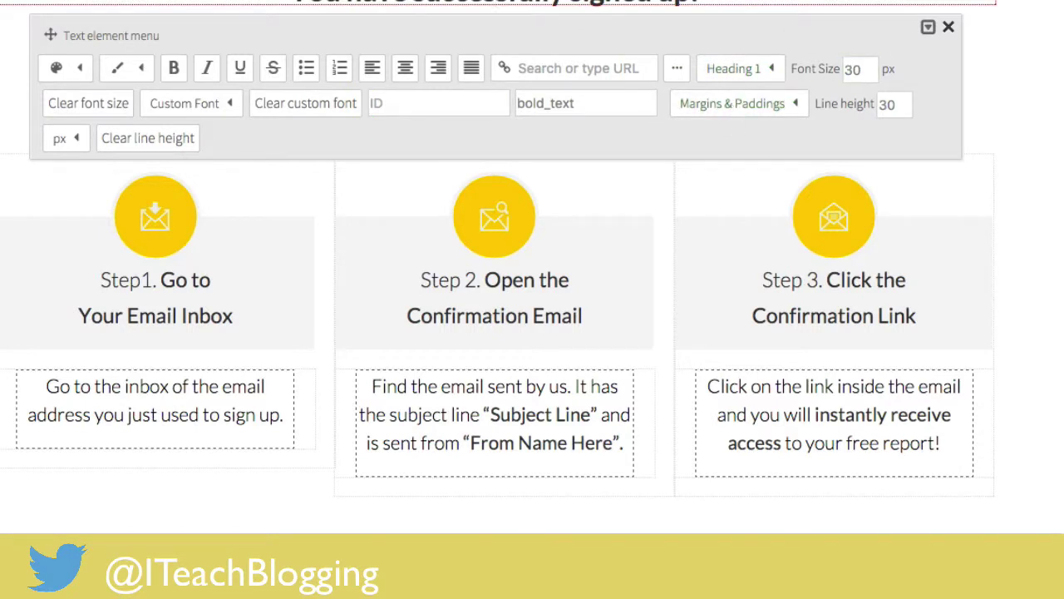
left_click_drag(289, 2, 700, 2)
type("You")
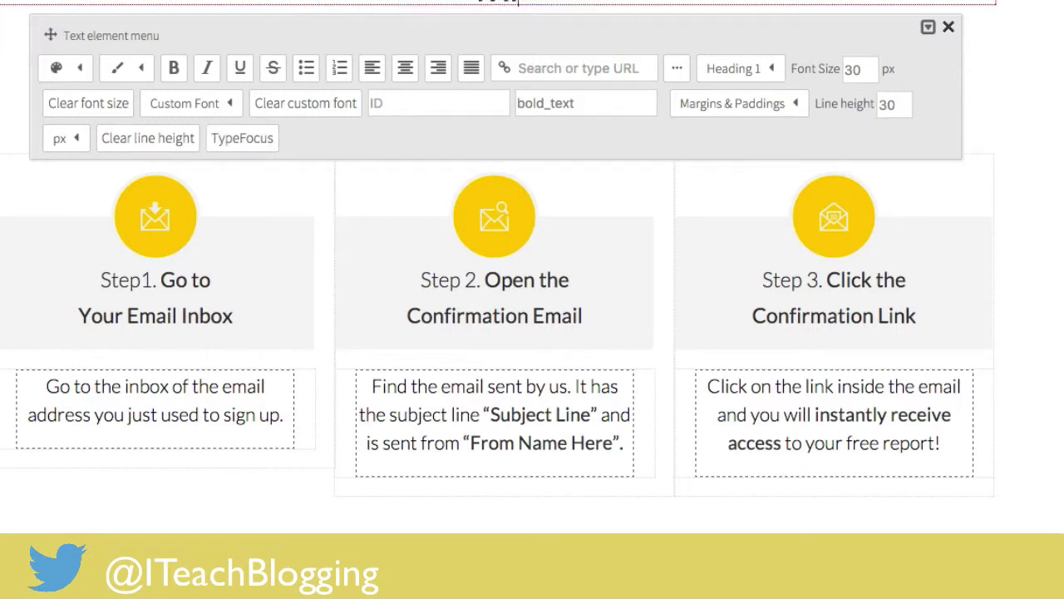
type("s is my new c")
type("ext.")
left_click(1034, 67)
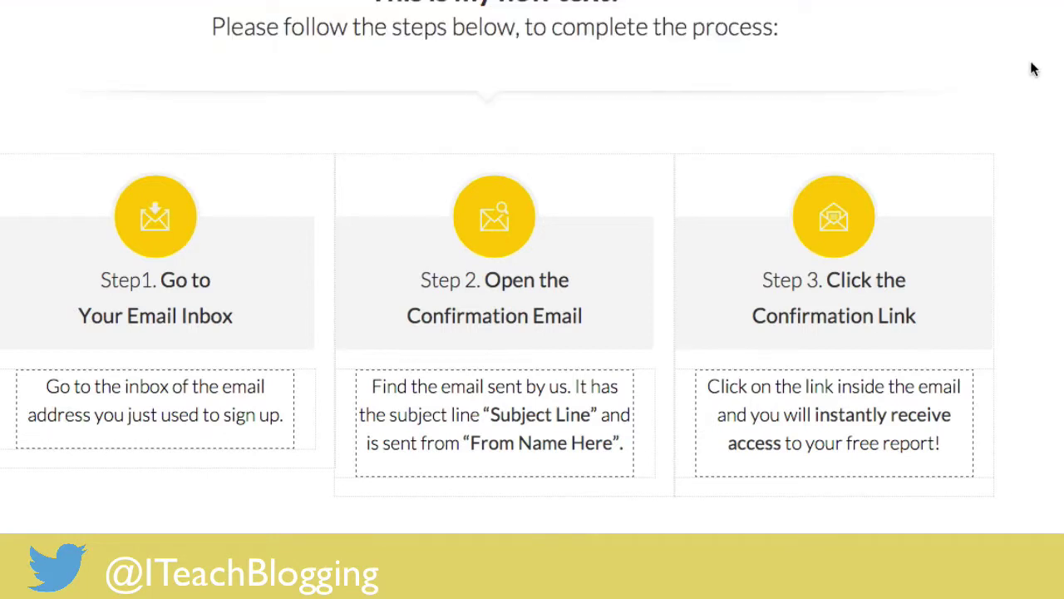
left_click(748, 30)
left_click_drag(779, 27, 563, 20)
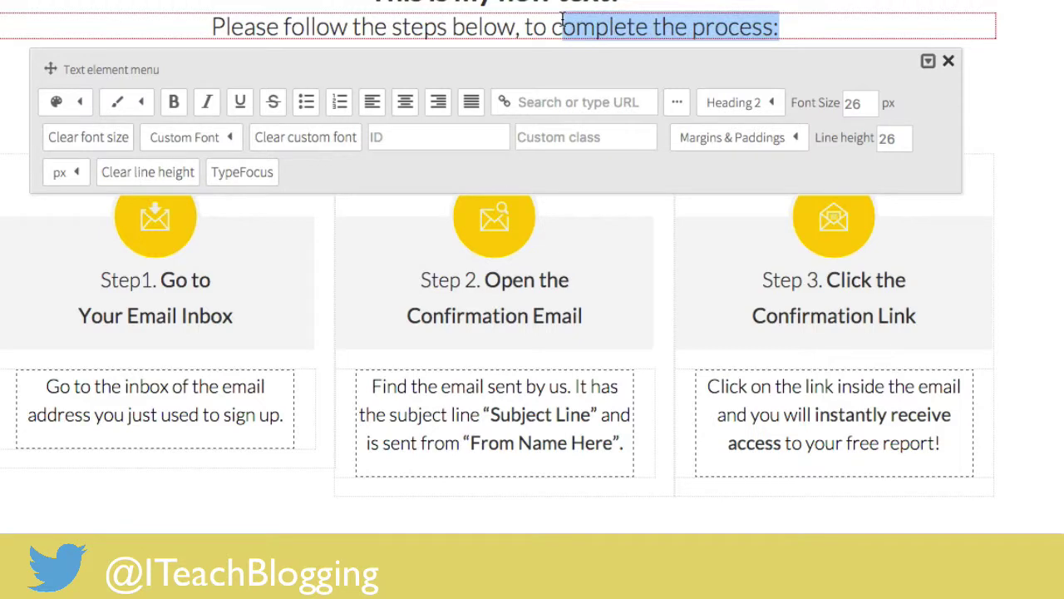
left_click(1021, 79)
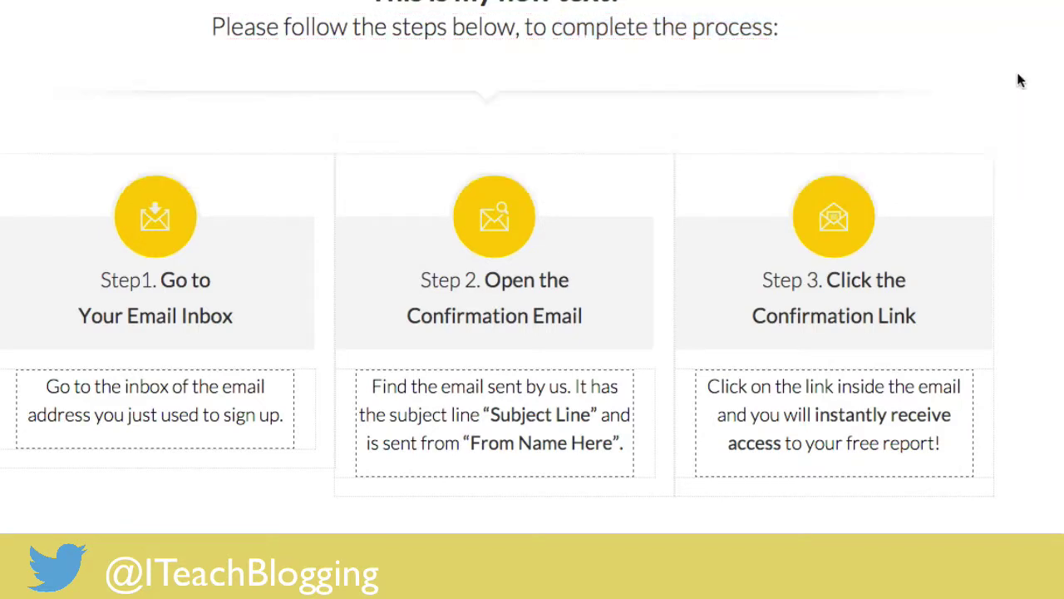
Set the footer's Disclaimer link to open in a new window, update the link and close its text options.
scroll(951, 39, "down", 3)
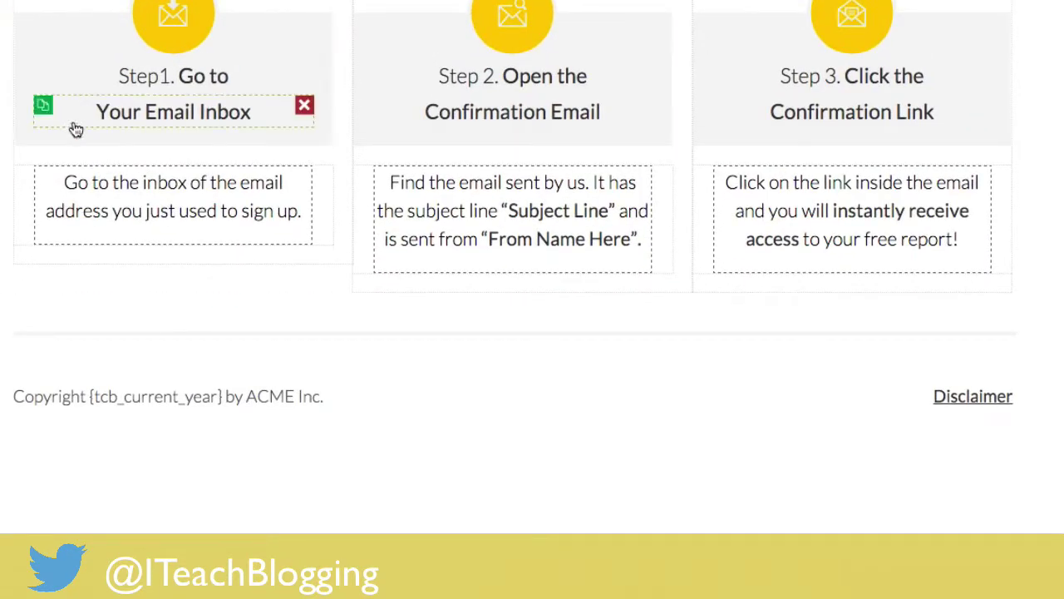
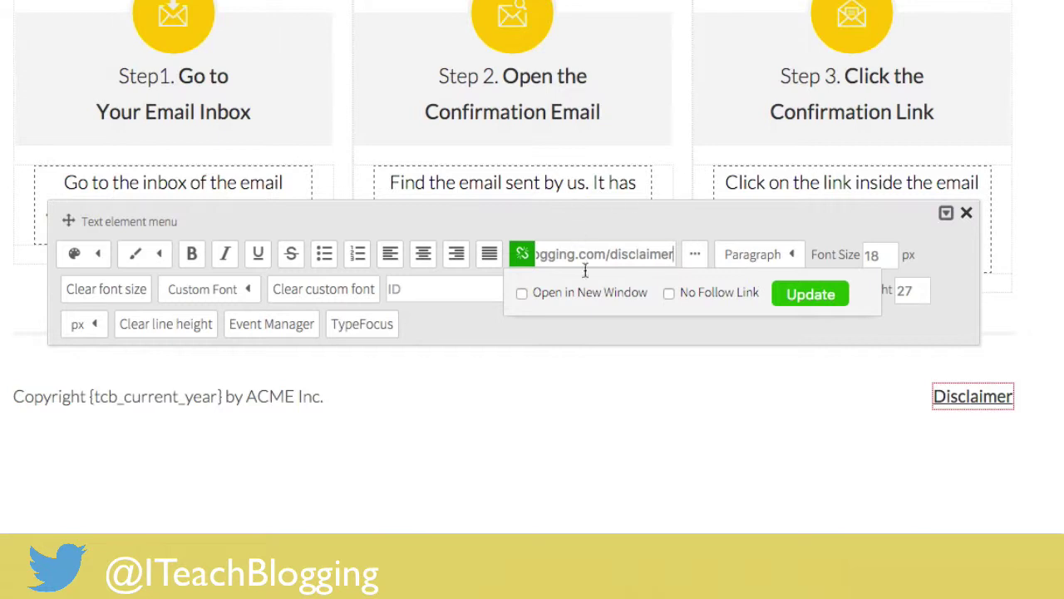
left_click(592, 293)
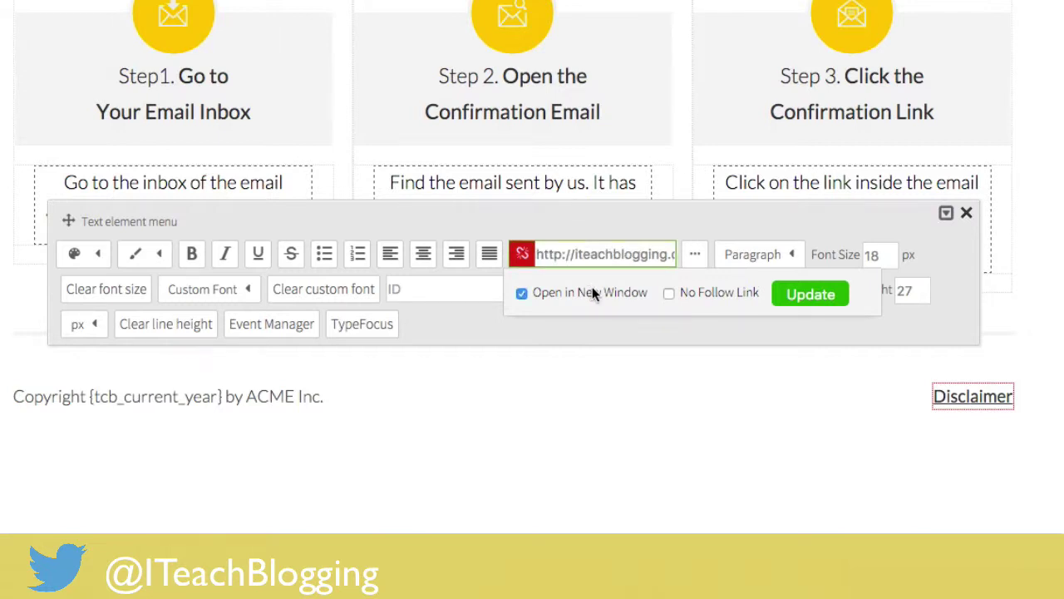
left_click(815, 298)
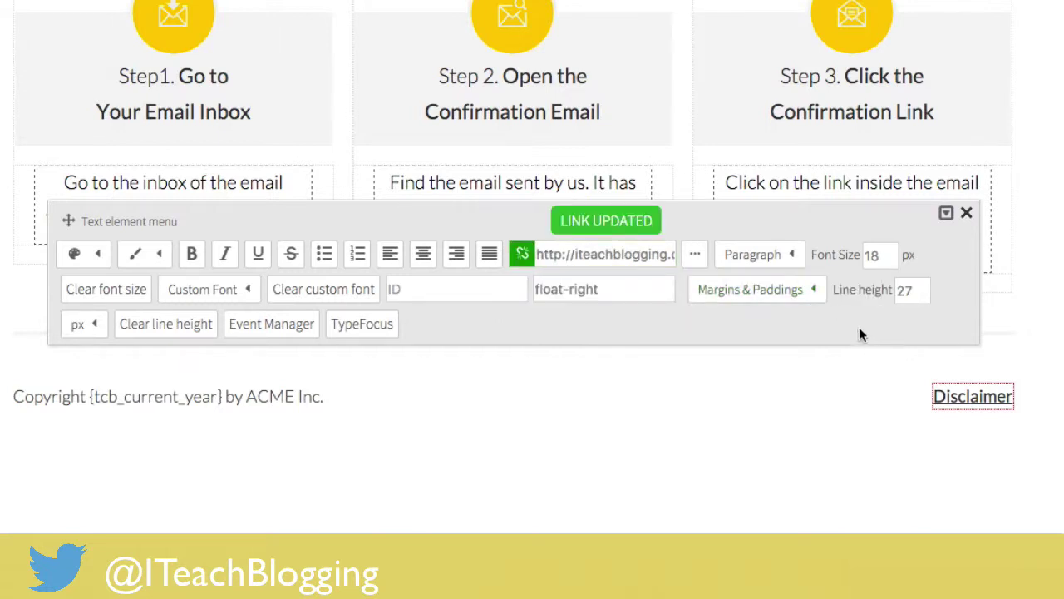
left_click(1051, 225)
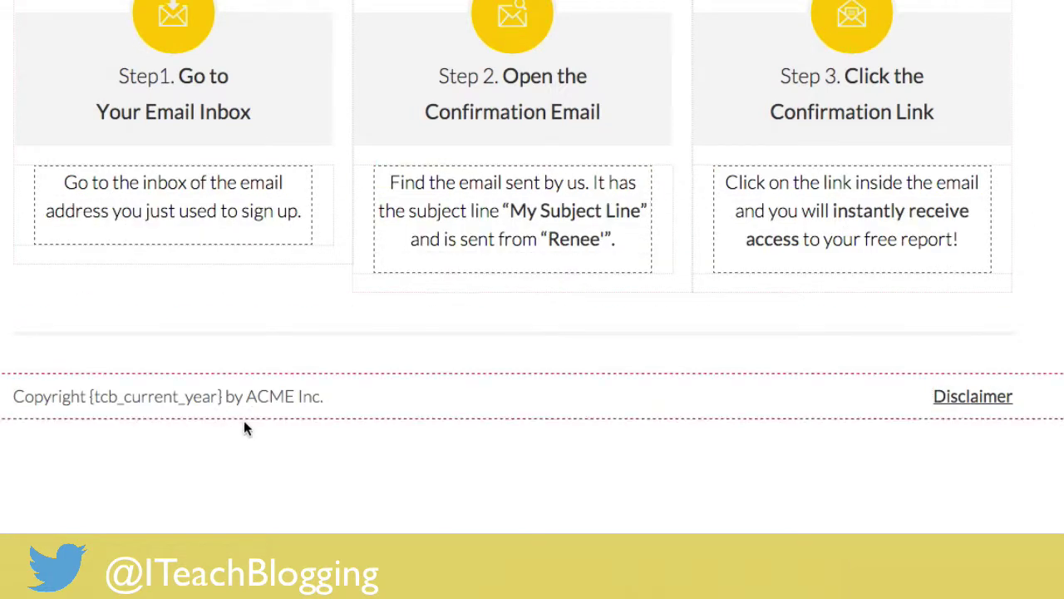
Replace "ACME Inc." in the footer's copyright line with "I Teach Blogging.".
left_click(261, 399)
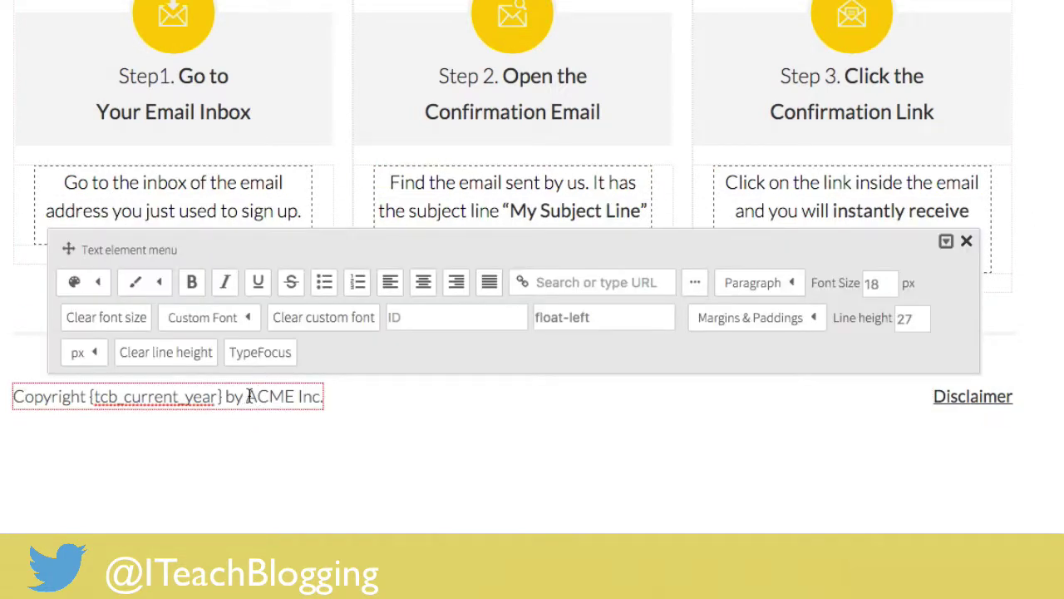
left_click_drag(249, 397, 322, 395)
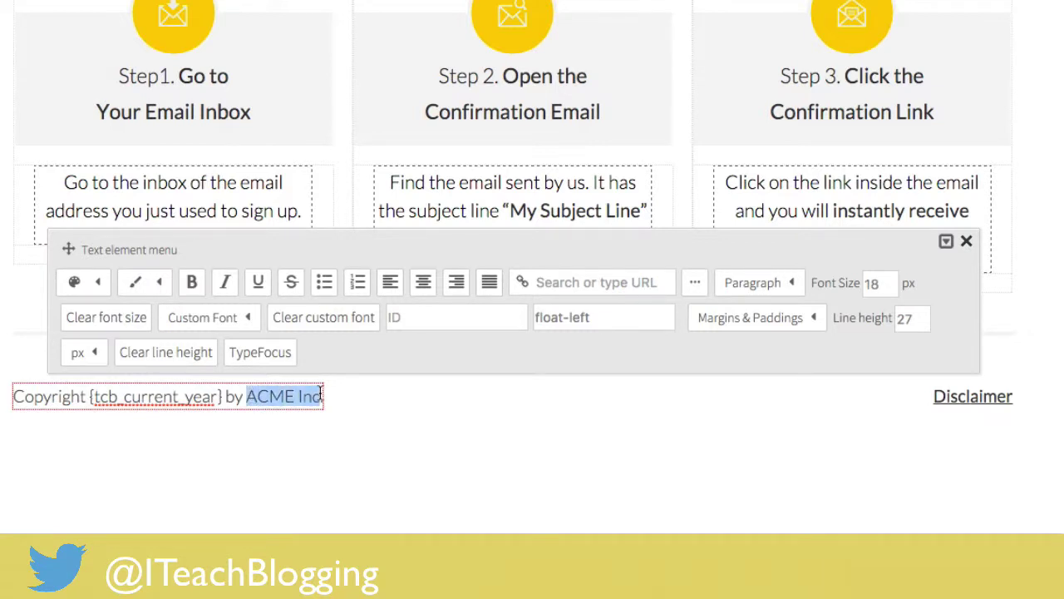
type("I Teach Blogging.")
left_click(487, 436)
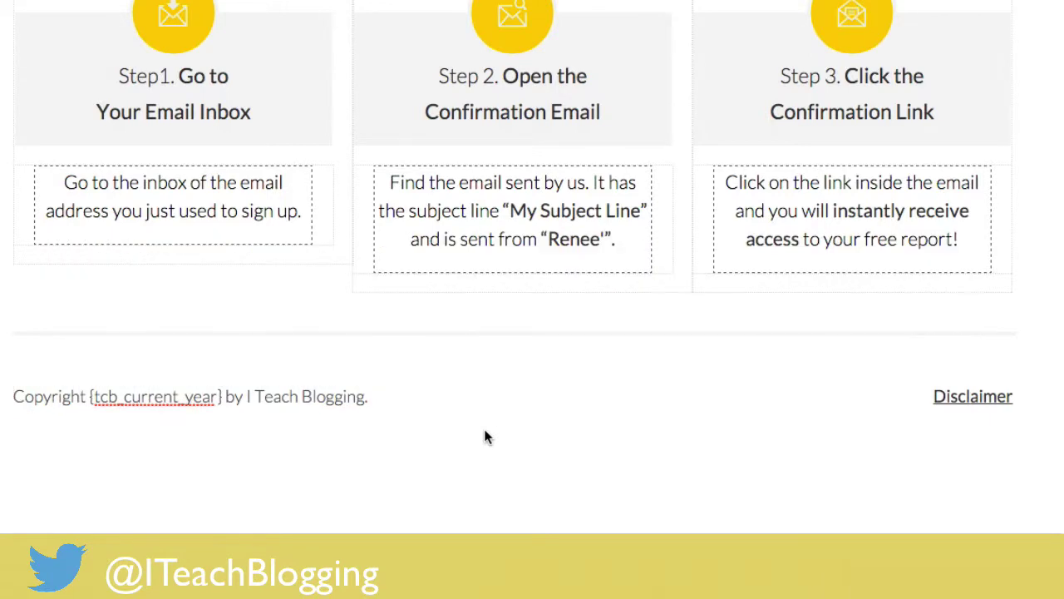
Add a Style 1 Call to Action element between the divider below the three steps and the copyright footer.
scroll(486, 437, "up", 3)
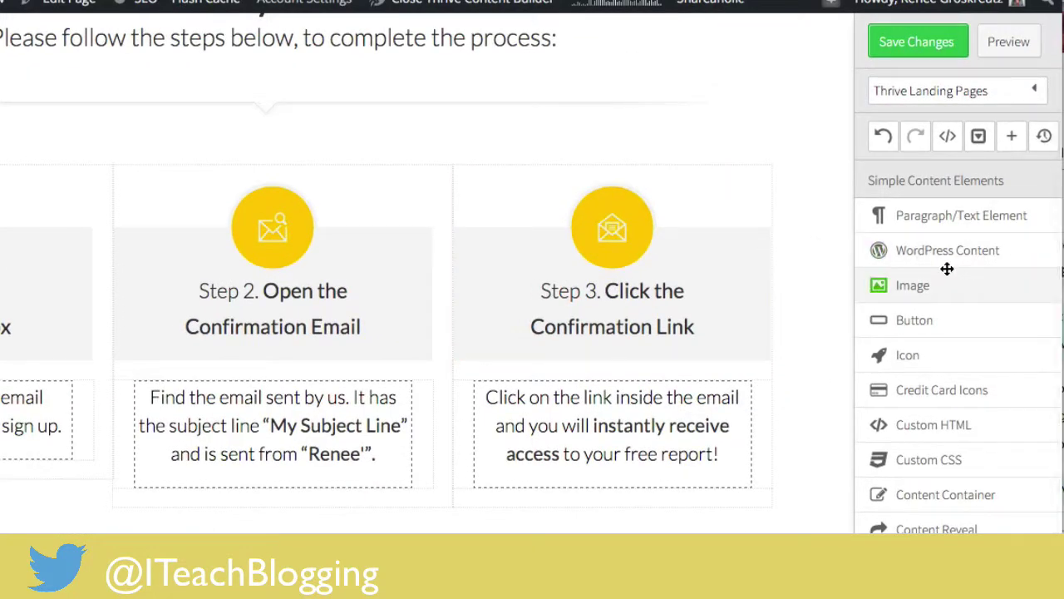
scroll(947, 269, "down", 5)
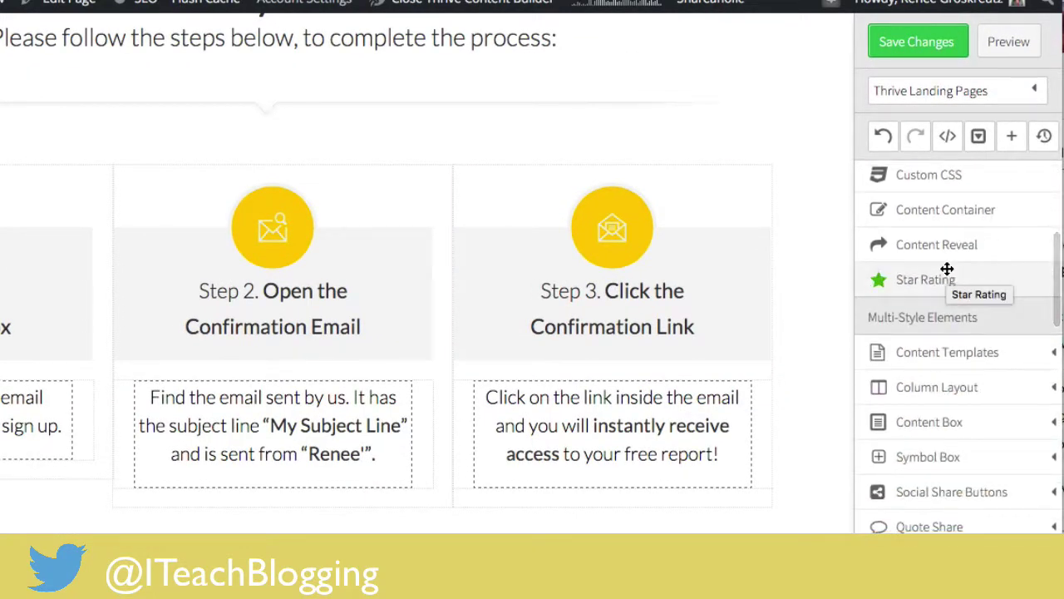
scroll(948, 271, "down", 6)
scroll(949, 275, "down", 3)
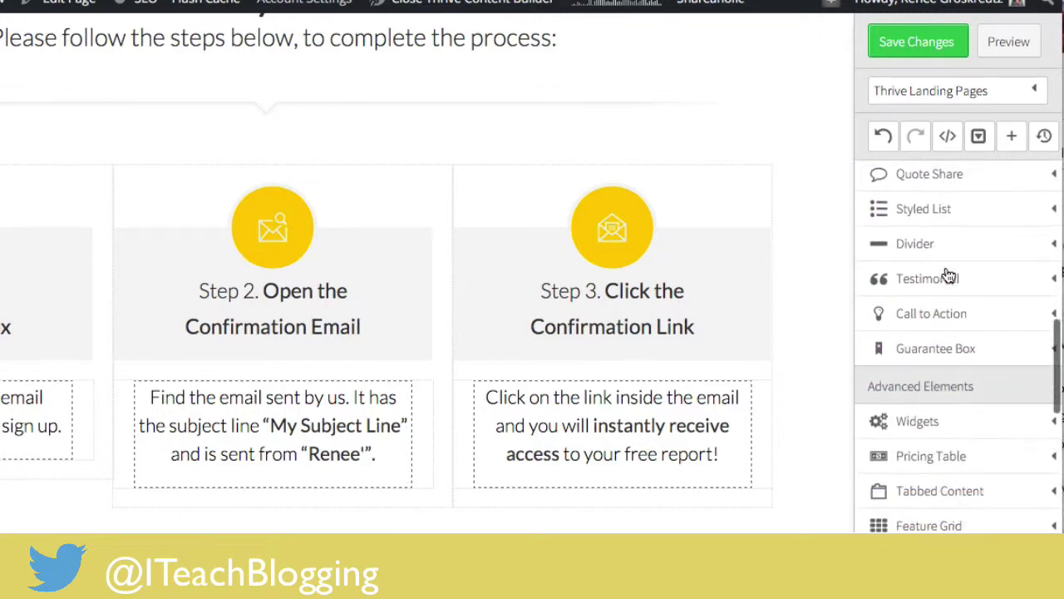
left_click(945, 316)
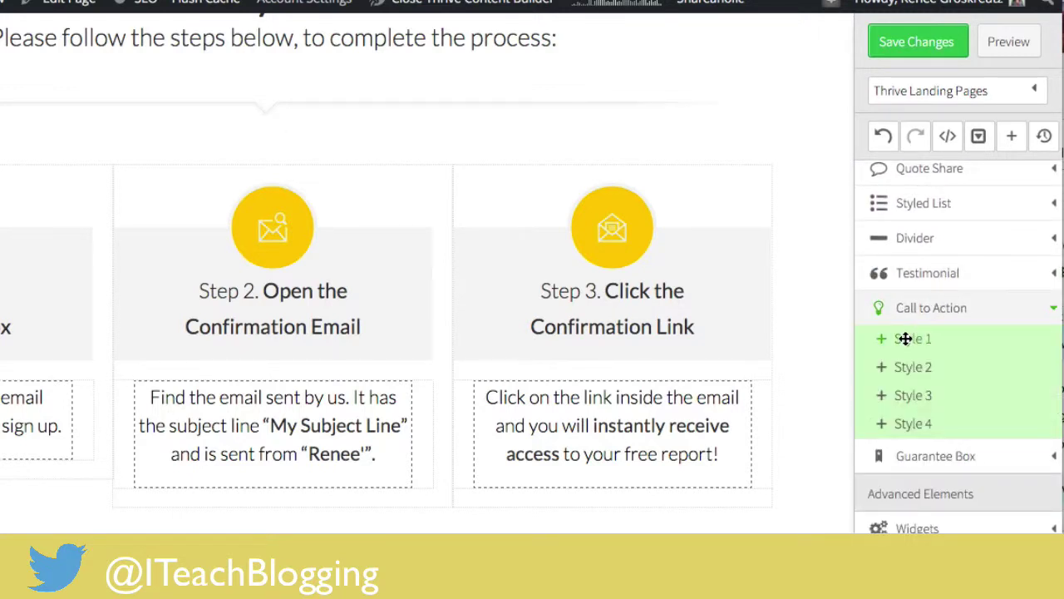
mouse_move(906, 339)
left_mouse_down()
mouse_move(805, 345)
mouse_move(502, 463)
mouse_move(923, 364)
mouse_move(903, 346)
left_mouse_up()
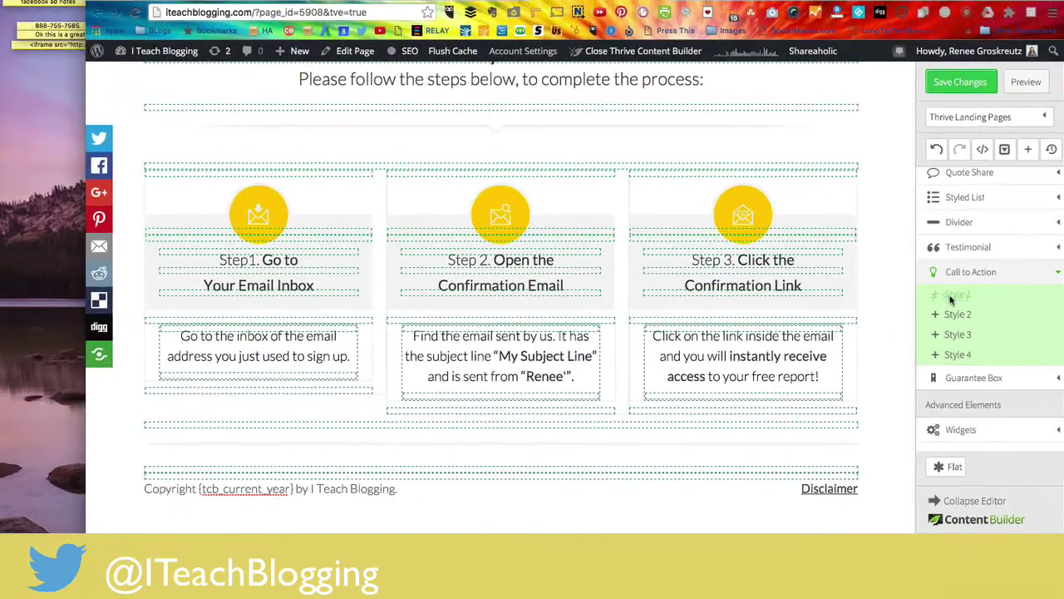
left_click_drag(952, 300, 956, 295)
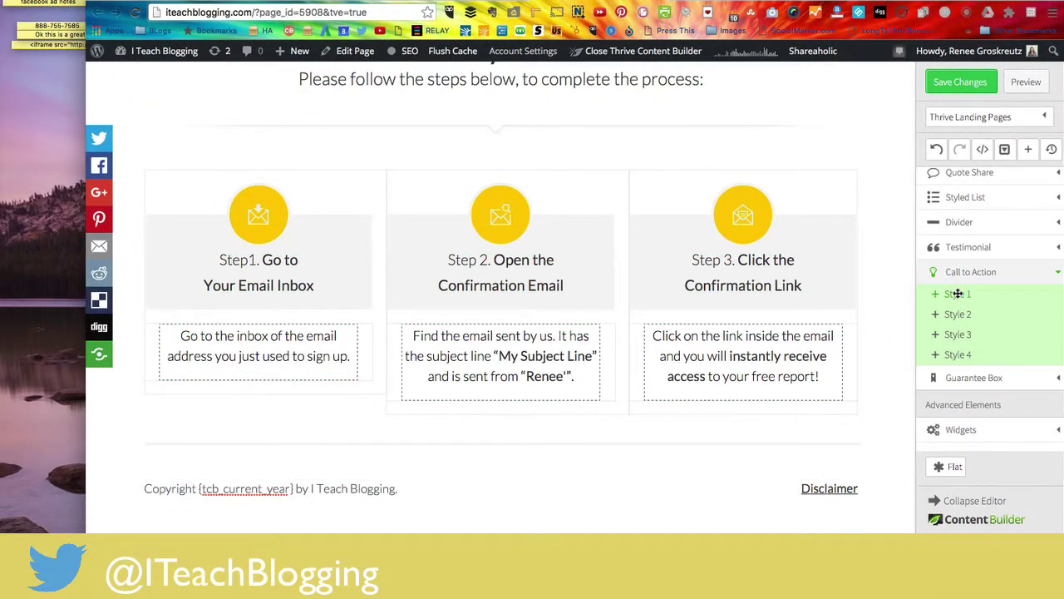
mouse_move(957, 294)
left_mouse_down()
mouse_move(704, 394)
mouse_move(537, 488)
mouse_move(532, 470)
left_mouse_up()
scroll(541, 452, "down", 3)
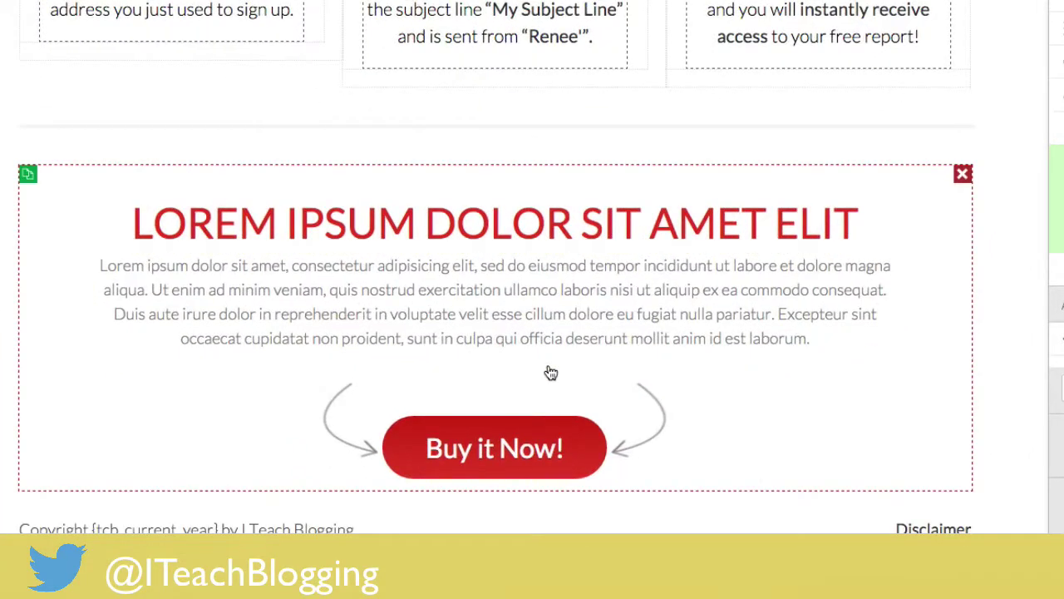
Replace the call to action's placeholder heading with "Let's keep the conversation going".
left_click(441, 218)
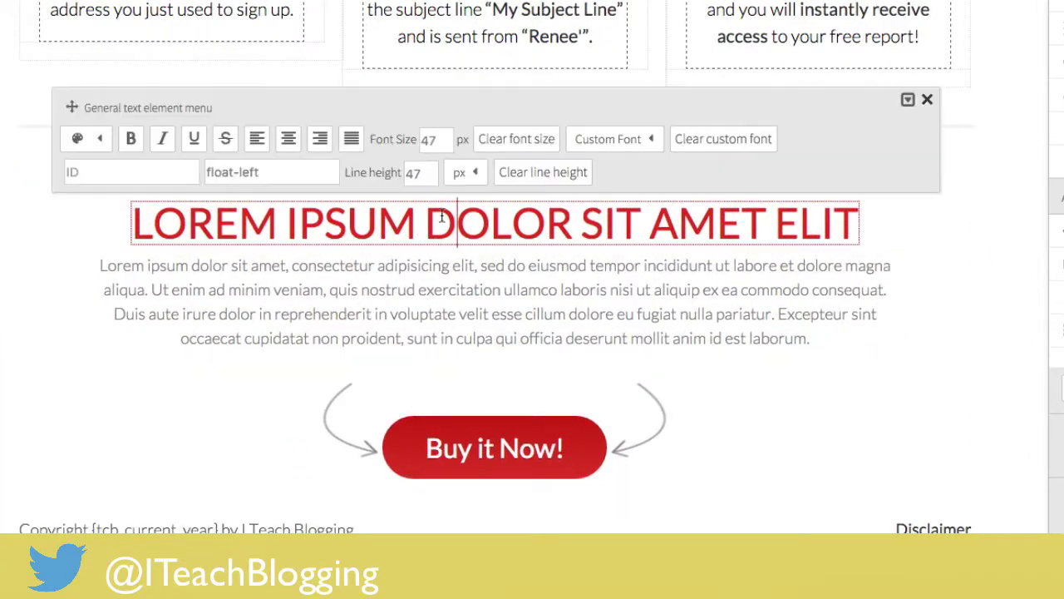
triple_click(442, 219)
type("L")
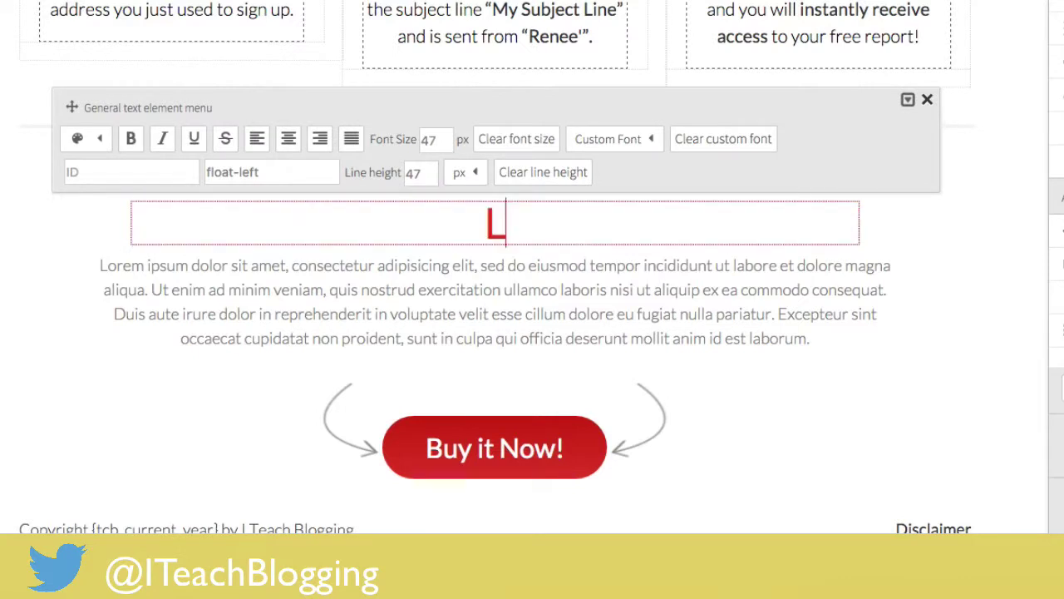
type("et's Keep ")
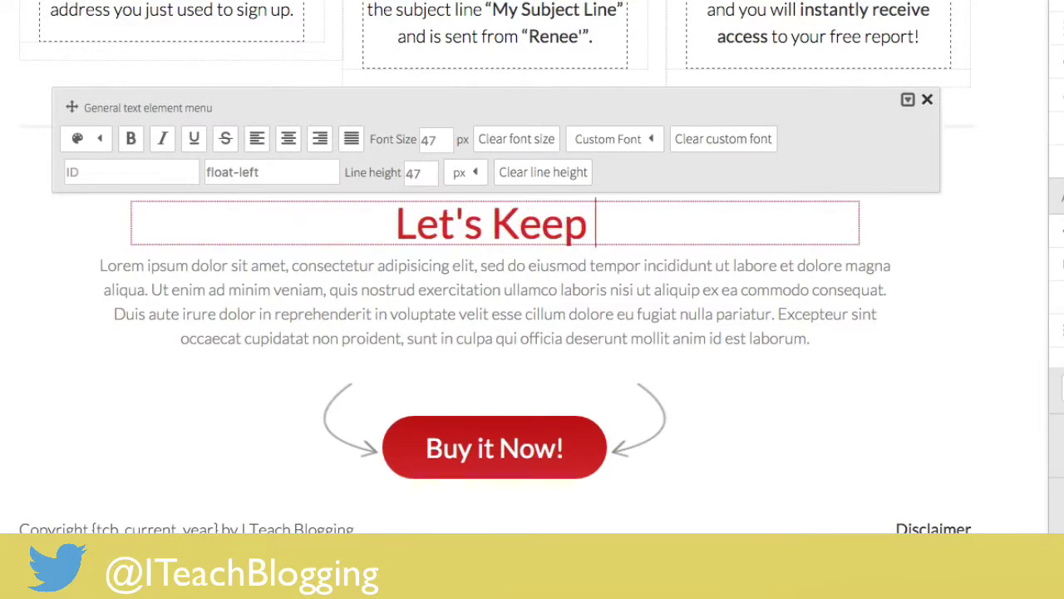
type("the conversat")
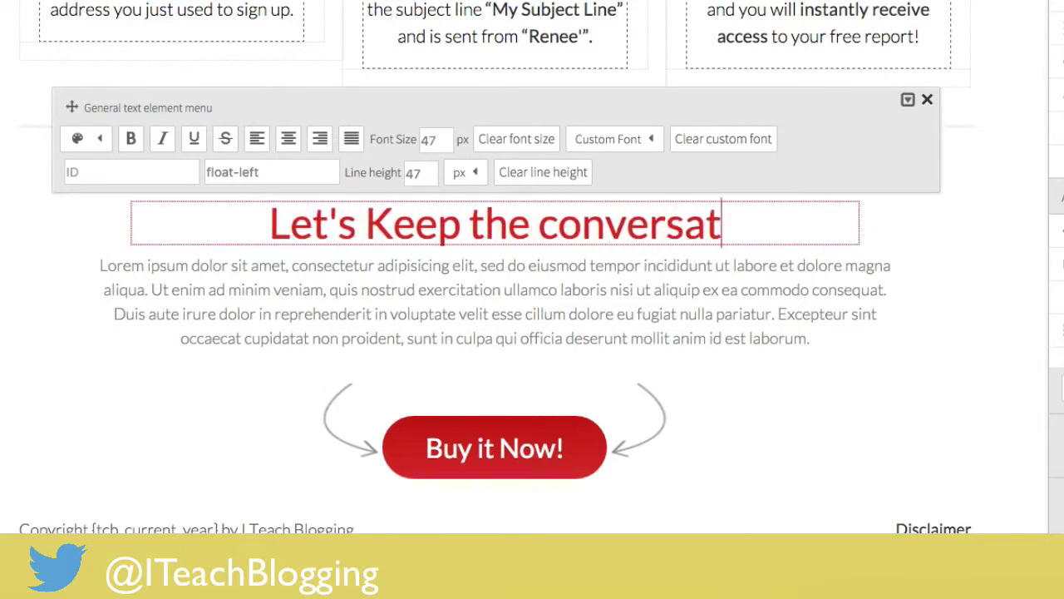
type("ion going")
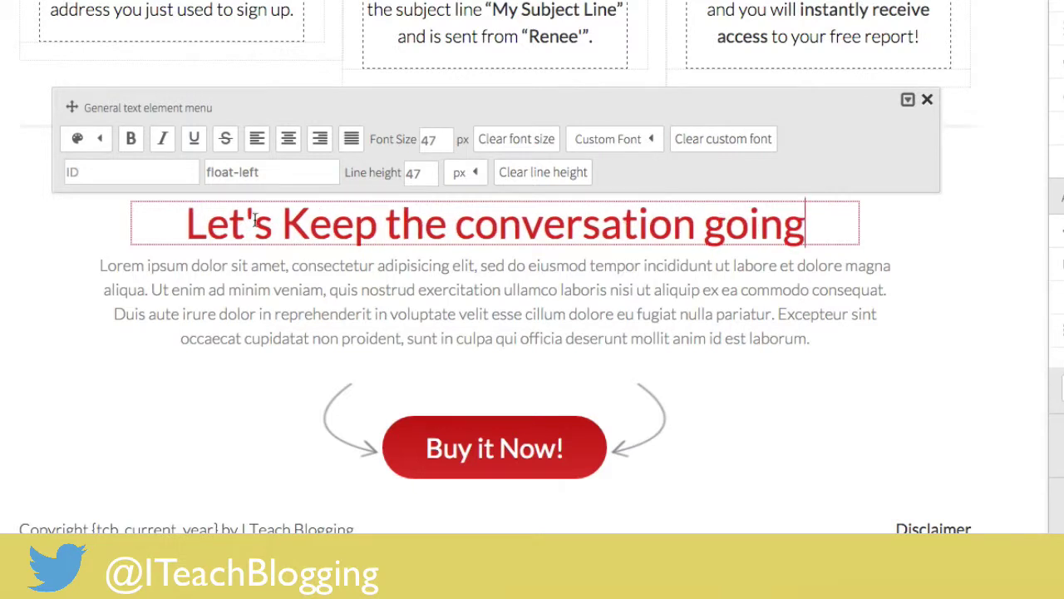
left_click(309, 232)
key("BackSpace")
type("k")
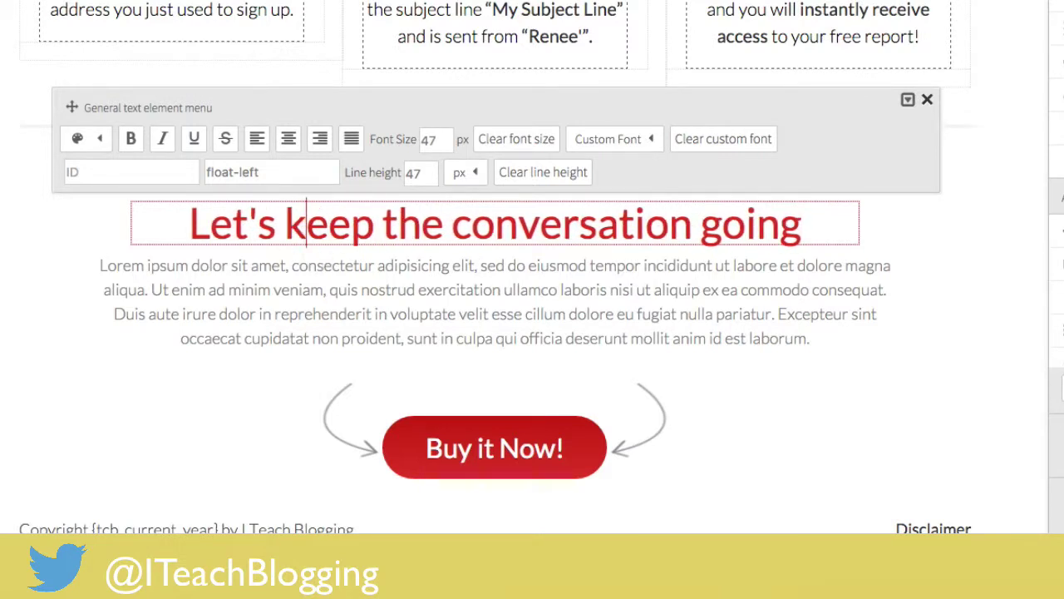
Replace the call to action's placeholder paragraph with "I created a Facebook group blah blah blah".
left_click(371, 316)
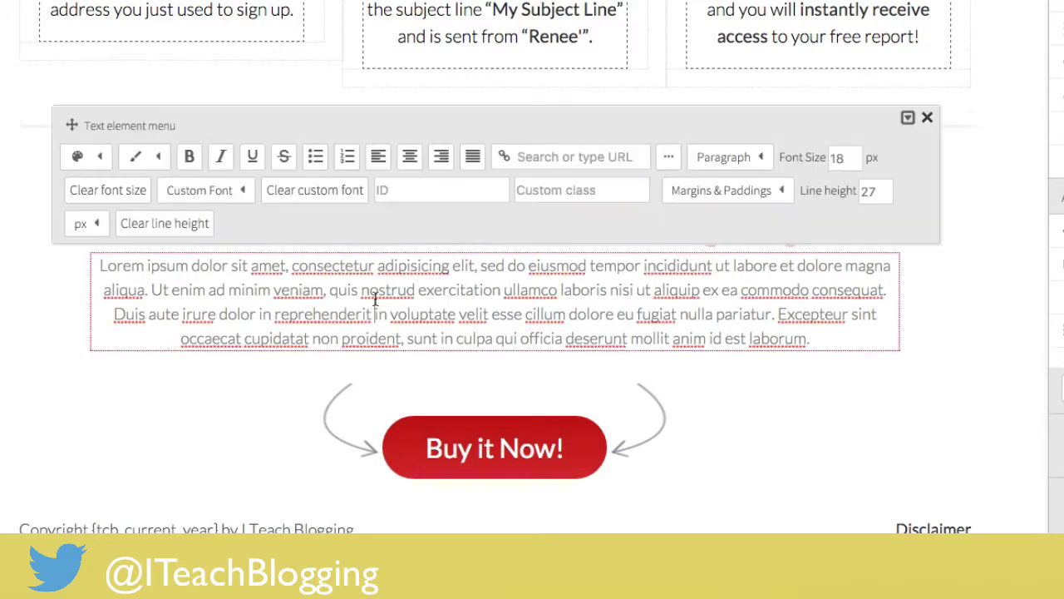
key("ctrl+a")
key("Delete")
type("I sta")
key("BackSpace")
key("BackSpace")
key("BackSpace")
type("created a Facebook group blah blah blah")
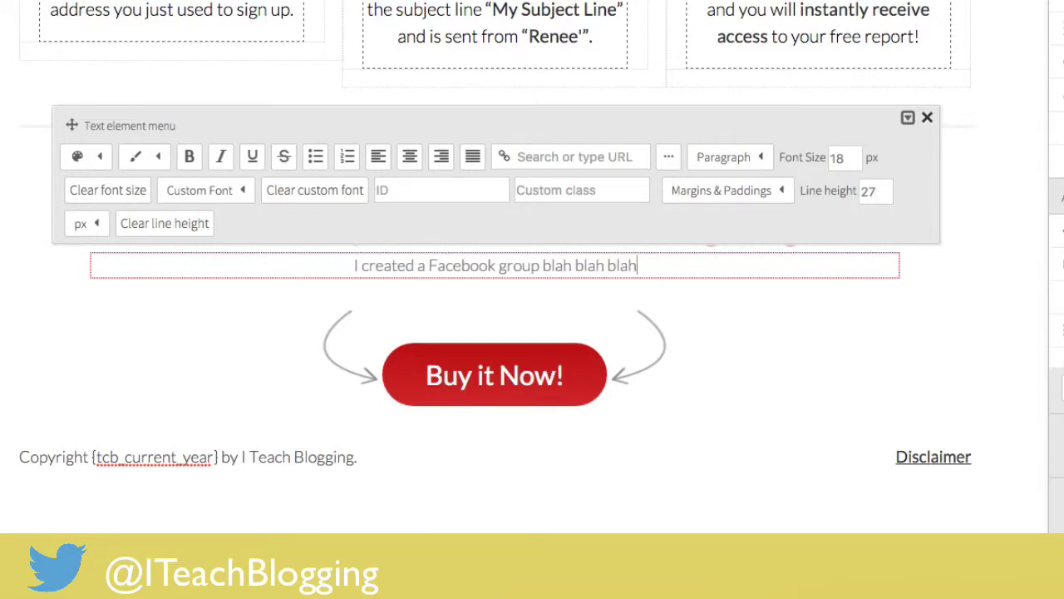
left_click(291, 308)
Change the call to action's button label to "Join In!".
left_click(426, 376)
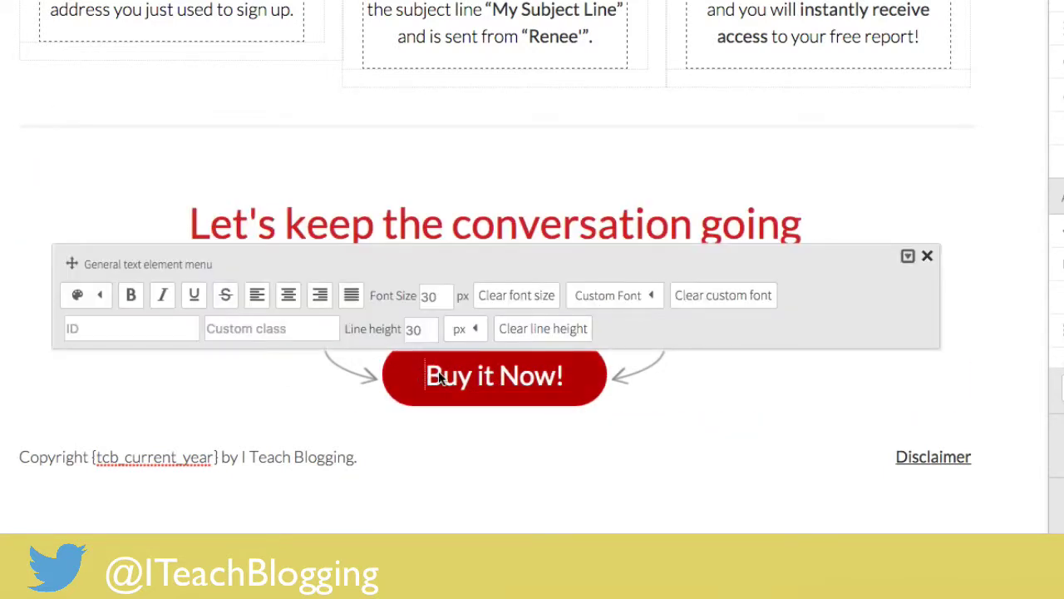
left_click(554, 376)
left_click_drag(555, 376, 397, 374)
type("Join In!")
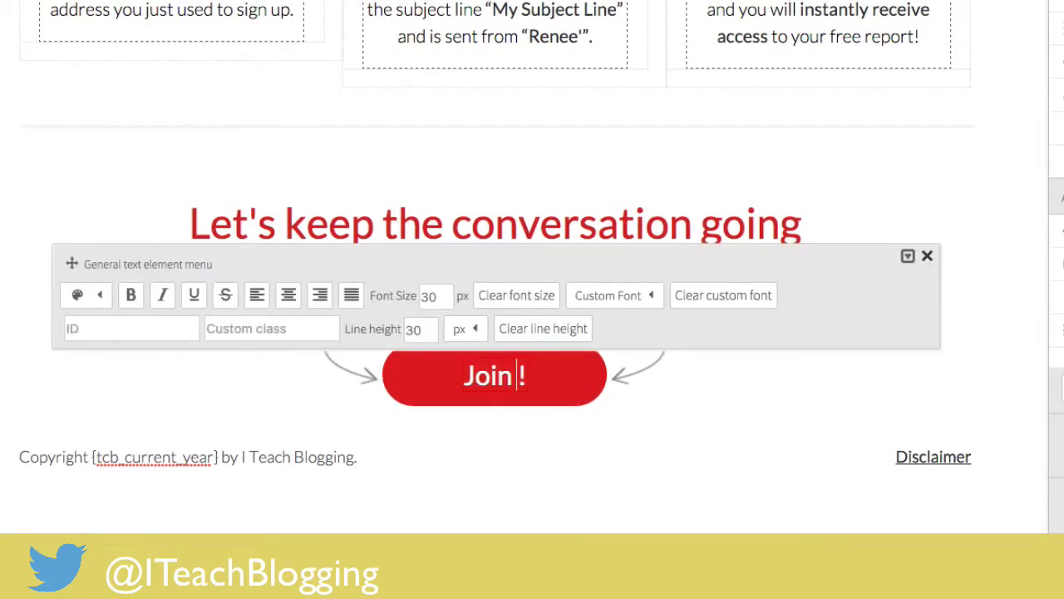
left_click(737, 412)
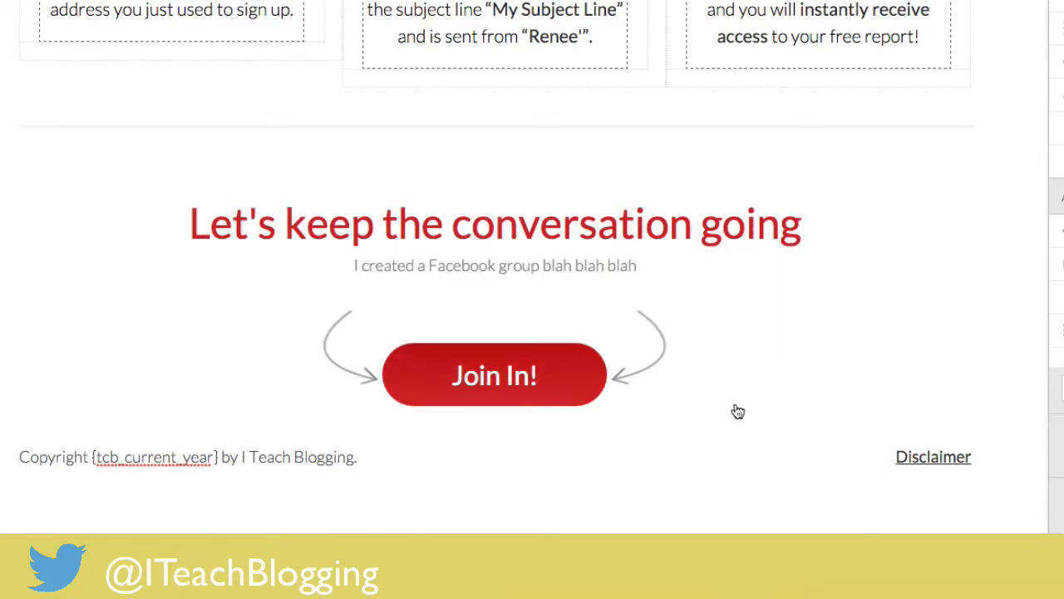
Link the call to action to "facebook/" in a new window, test the link and close its options.
left_click(577, 375)
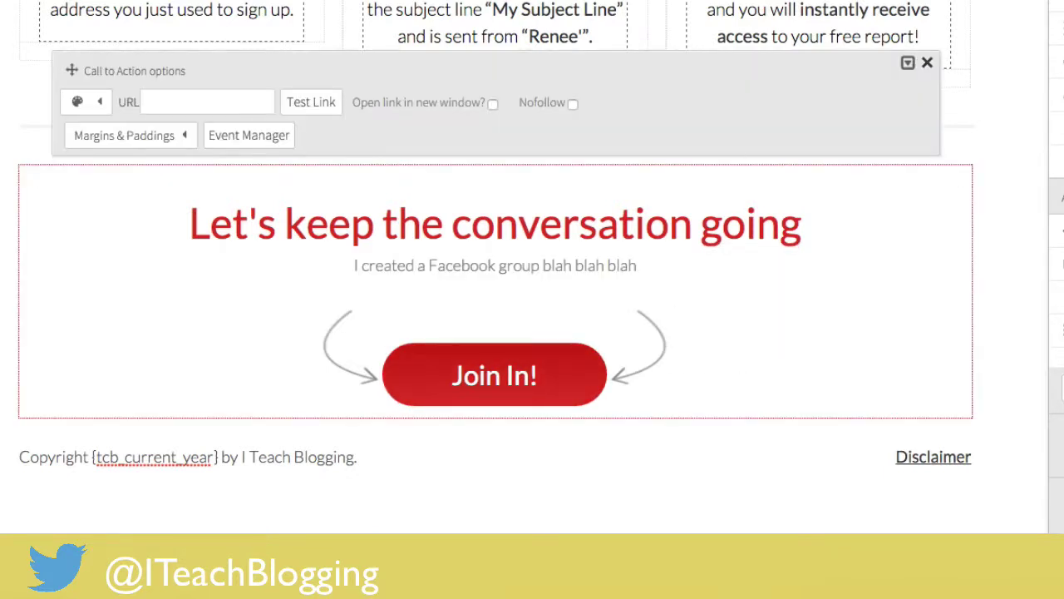
left_click(213, 102)
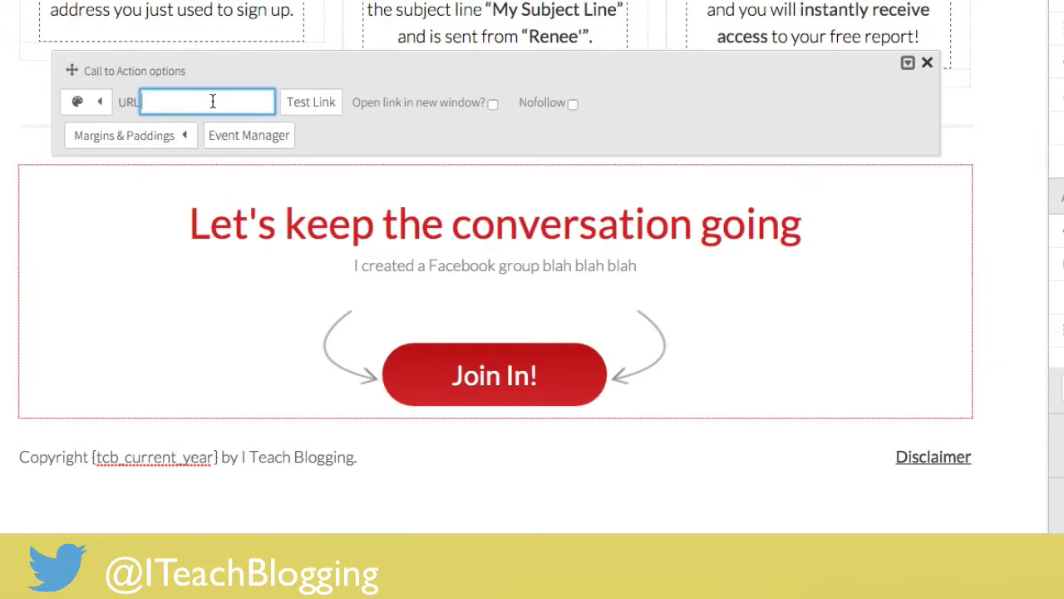
type("facebook/")
left_click(492, 104)
left_click(305, 116)
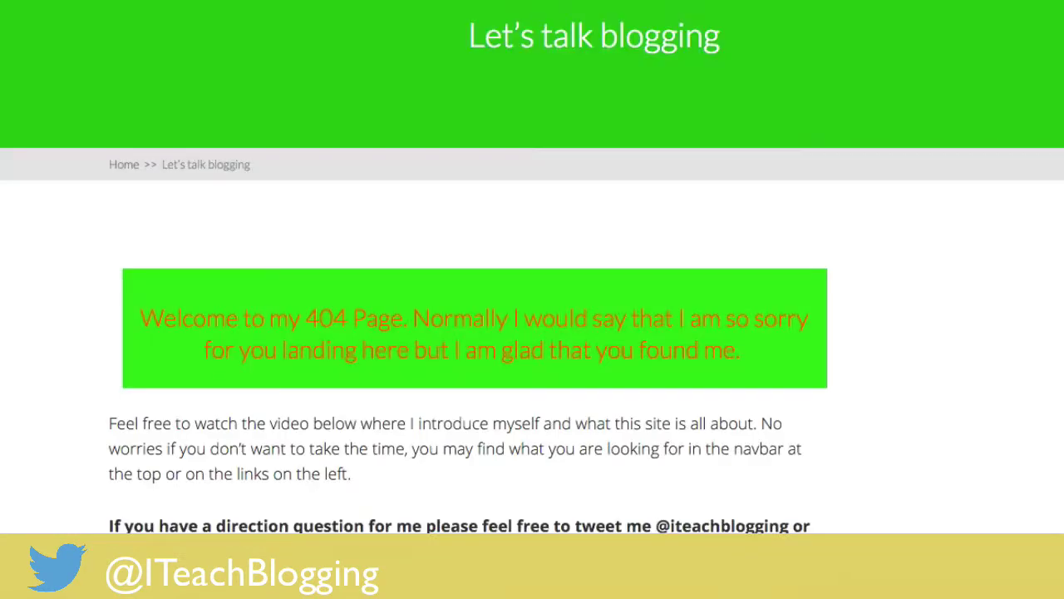
scroll(532, 299, "up", 1)
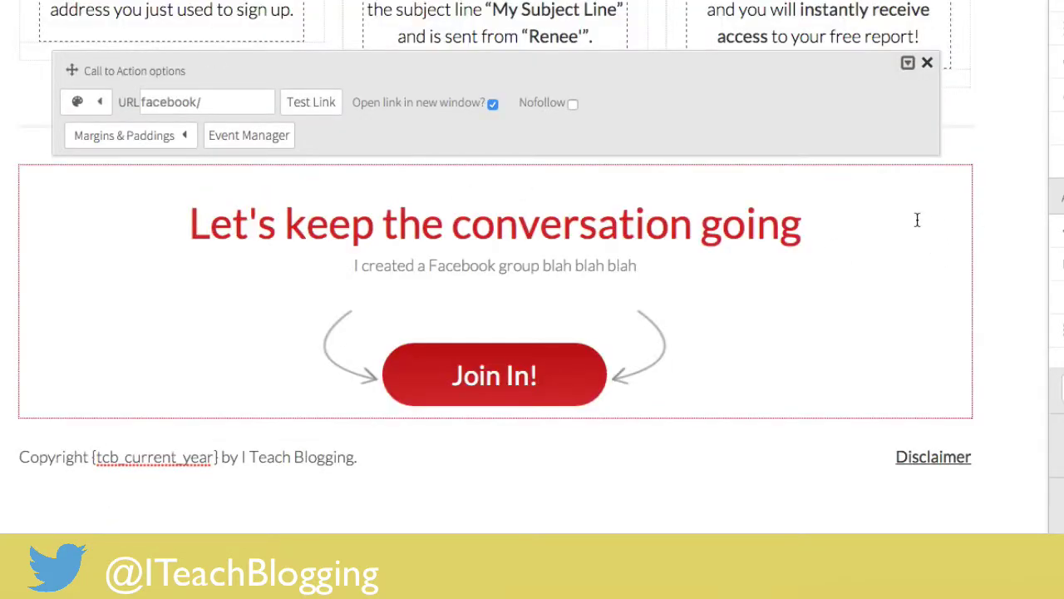
left_click(928, 64)
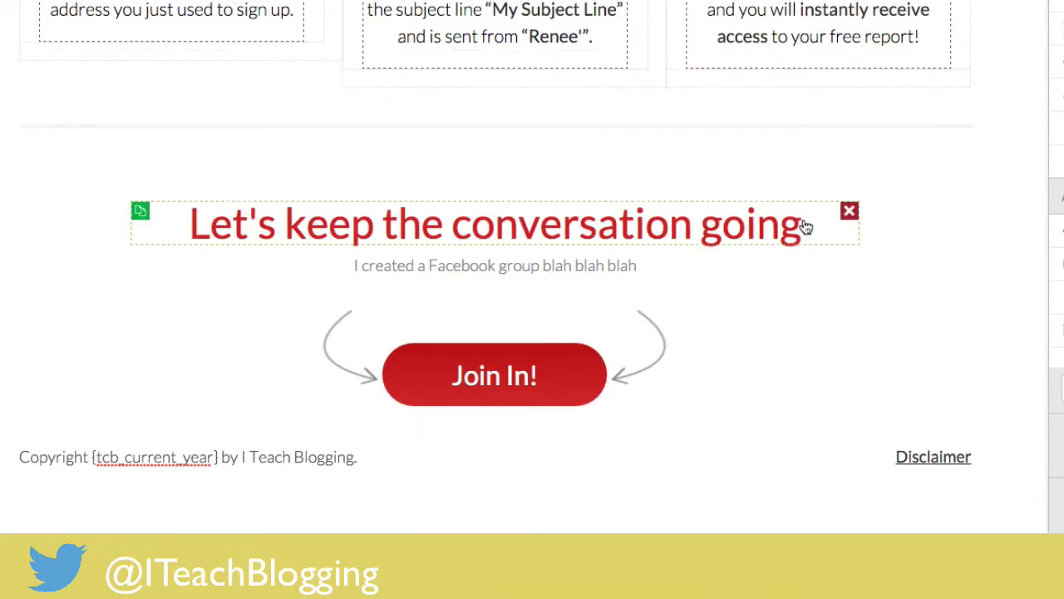
Set the Step 1 envelope icon's background colour to the red favourite swatch, rgba(252,91,75,1).
scroll(840, 245, "up", 5)
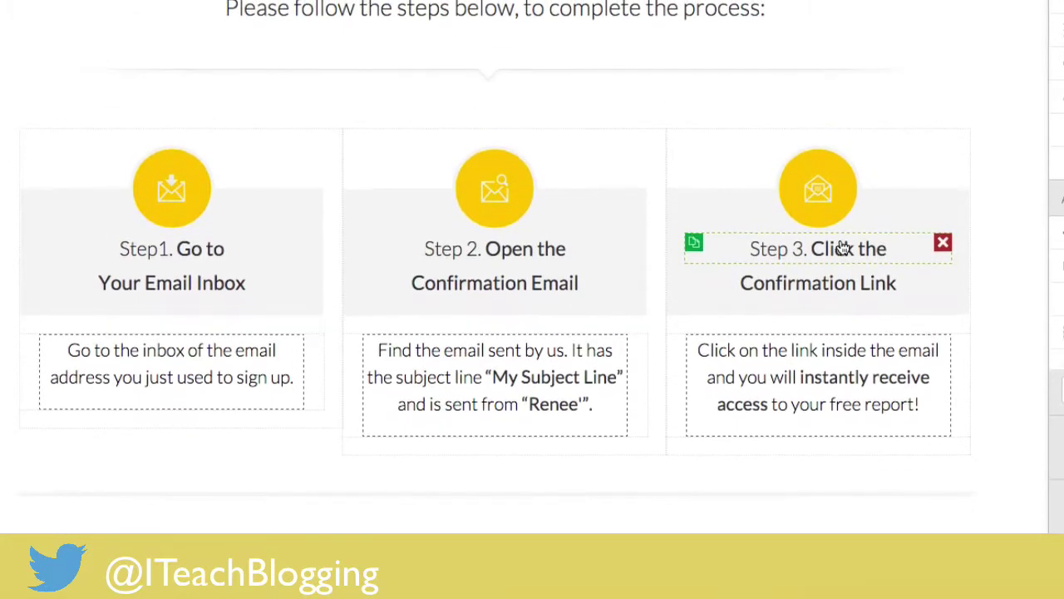
left_click(170, 168)
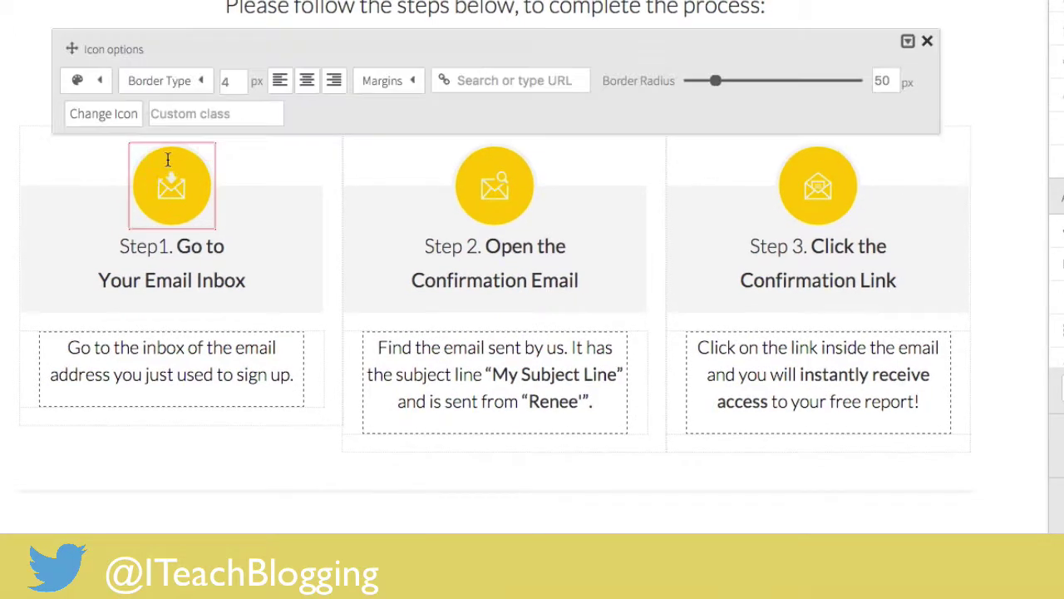
left_click(87, 87)
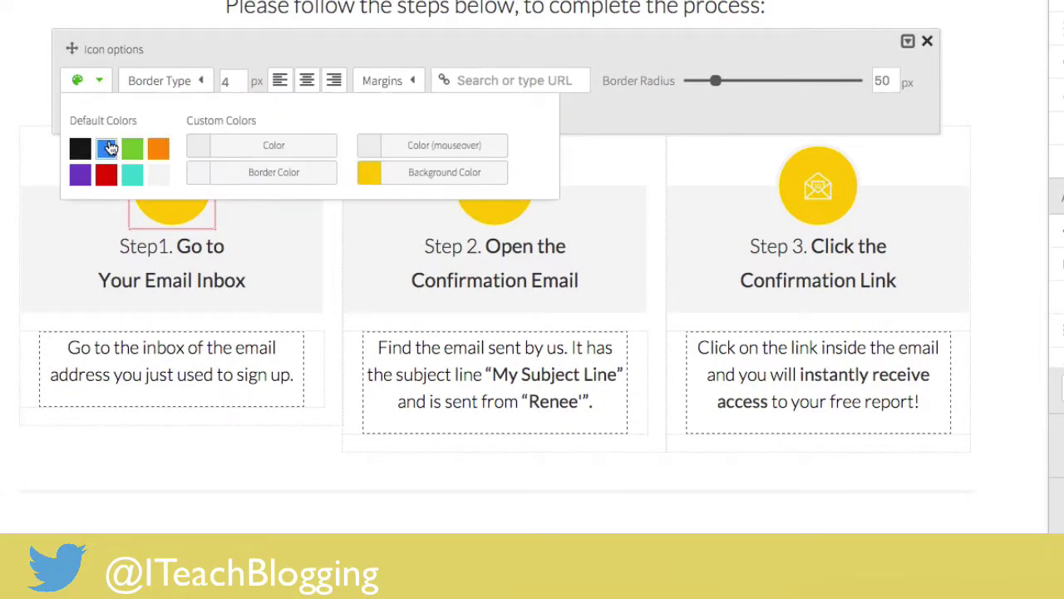
left_click(445, 183)
scroll(374, 133, "up", 1)
left_click(313, 86)
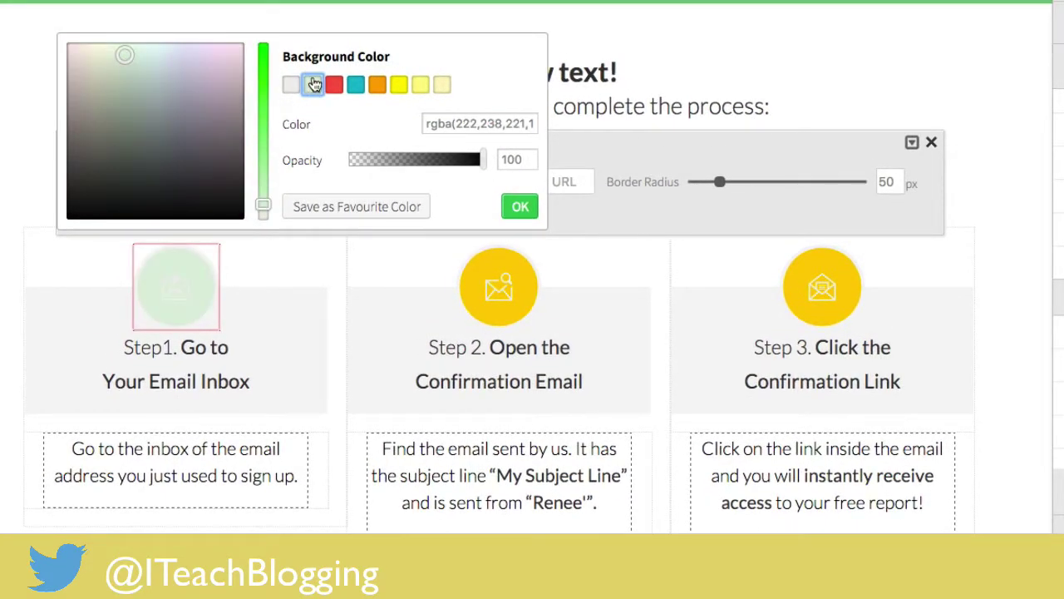
left_click(333, 87)
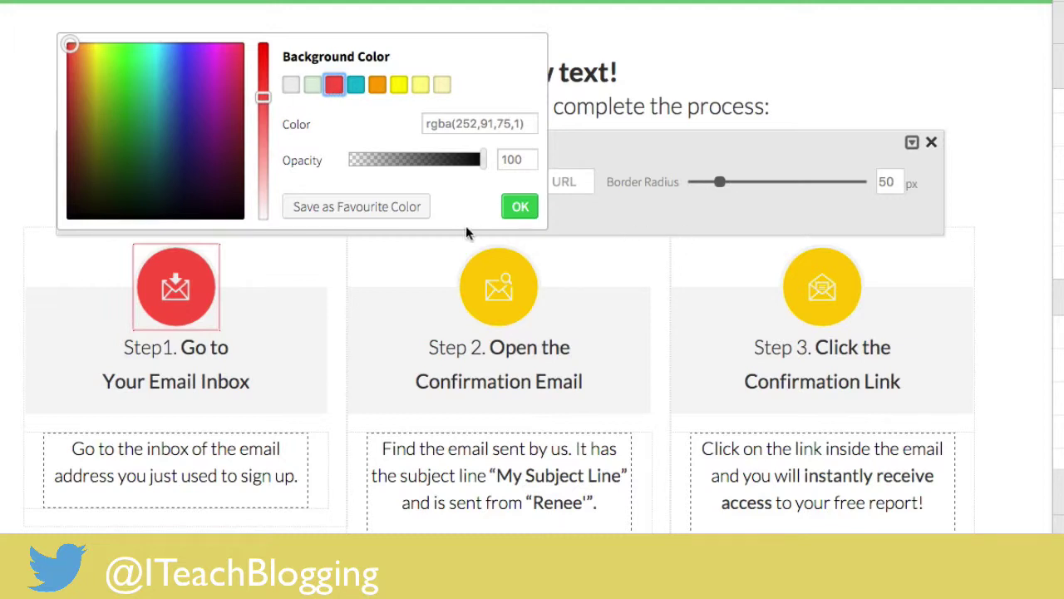
left_click(519, 206)
left_click(808, 70)
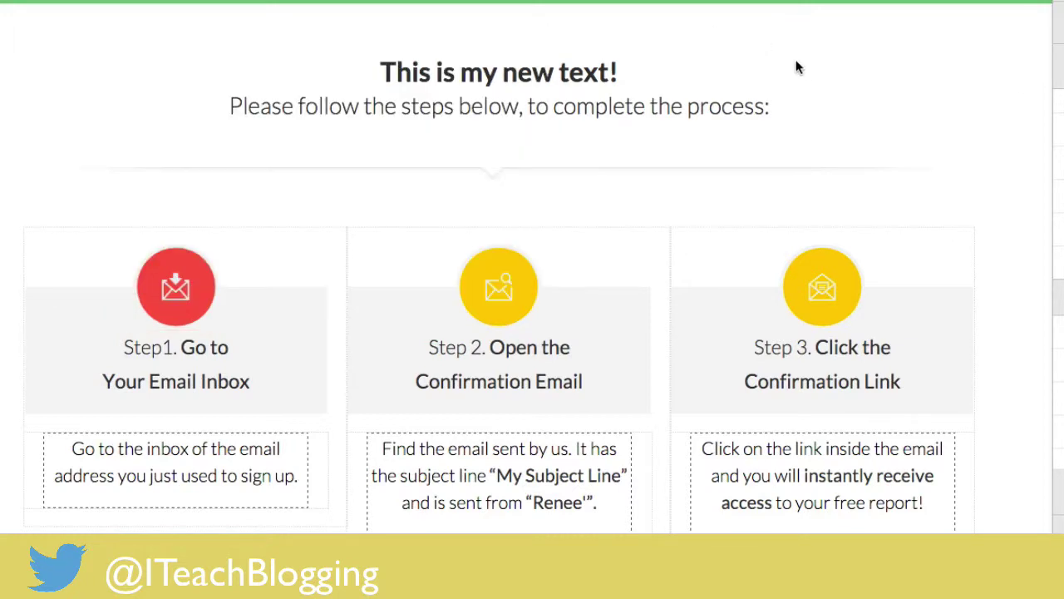
Give the Step 2 envelope icon the red favourite swatch as its background colour.
left_click(505, 260)
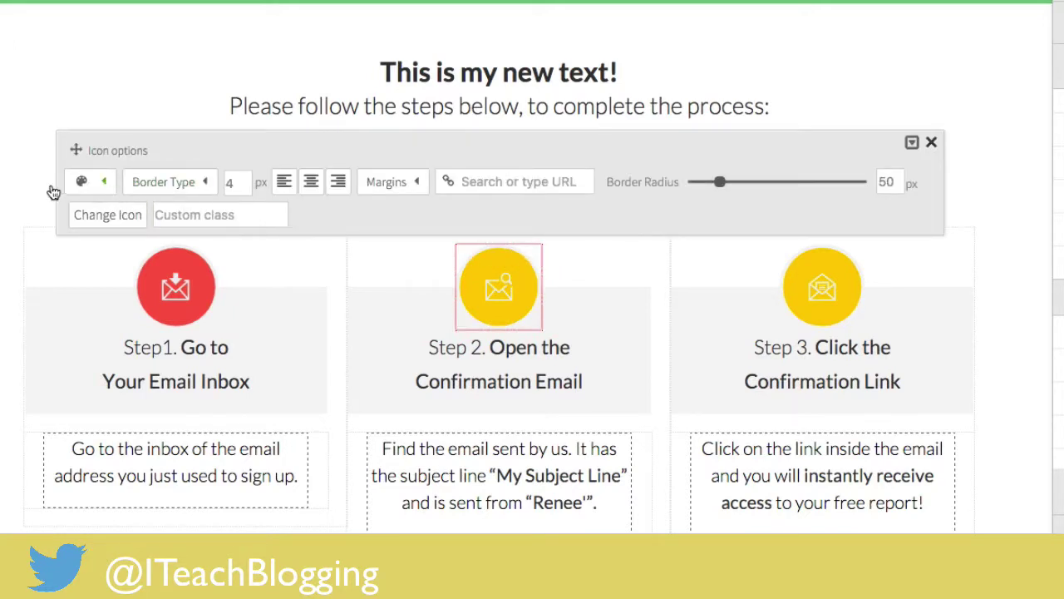
left_click(82, 181)
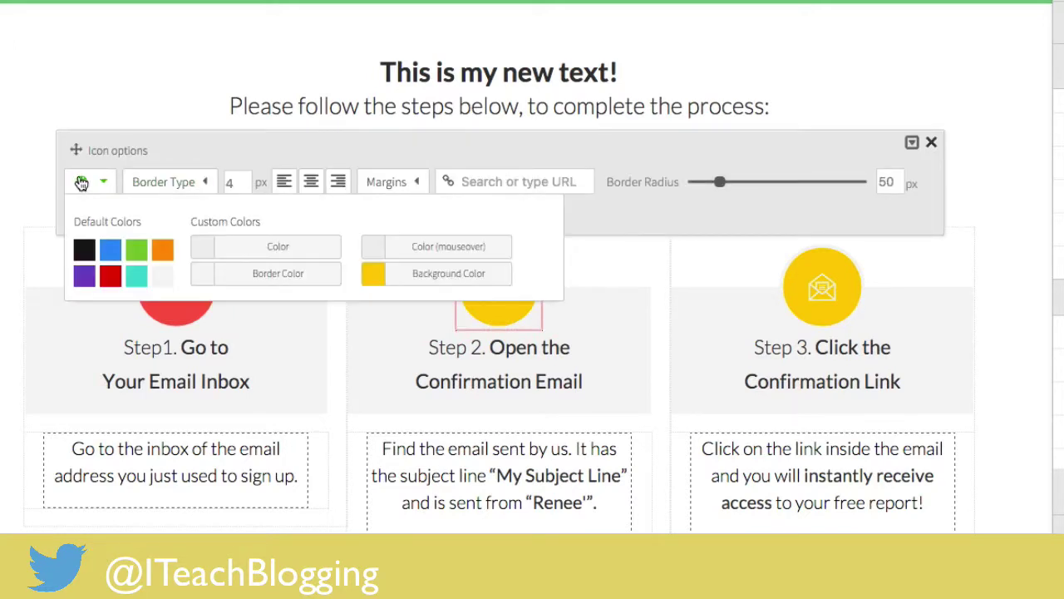
left_click(463, 275)
left_click(334, 84)
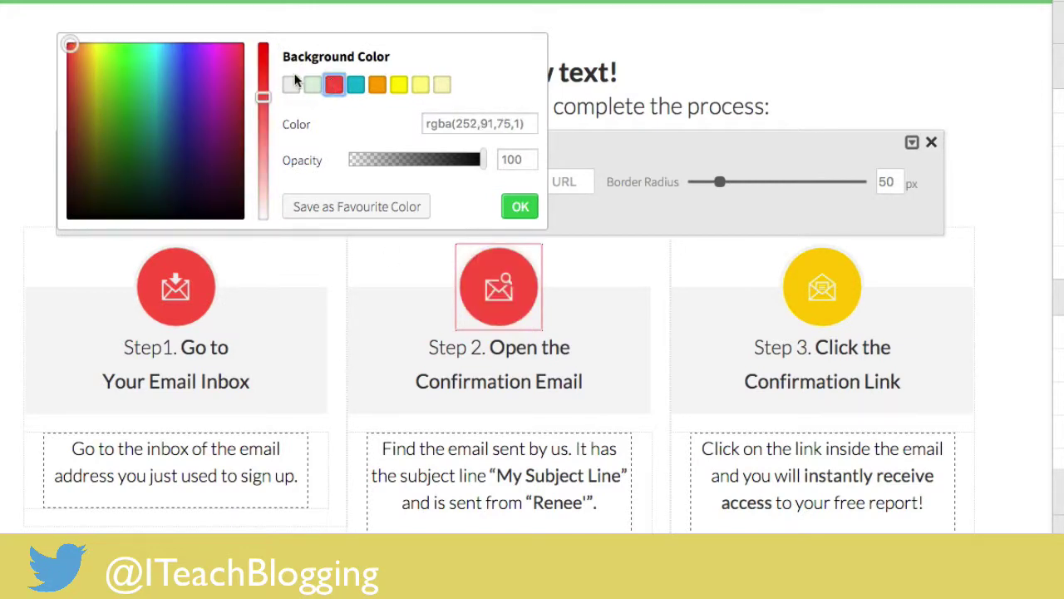
left_click(516, 211)
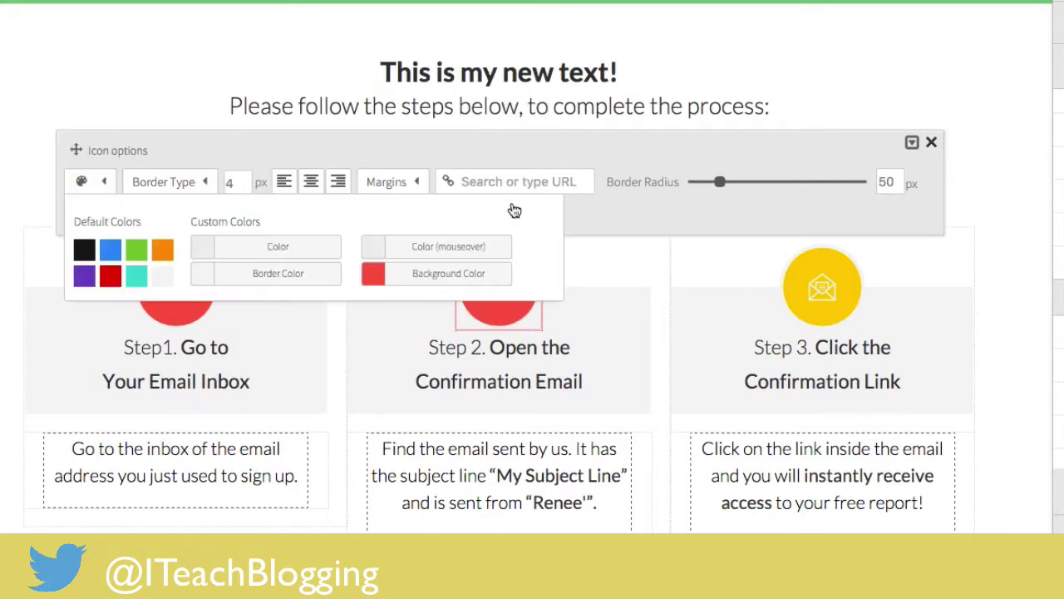
left_click(940, 260)
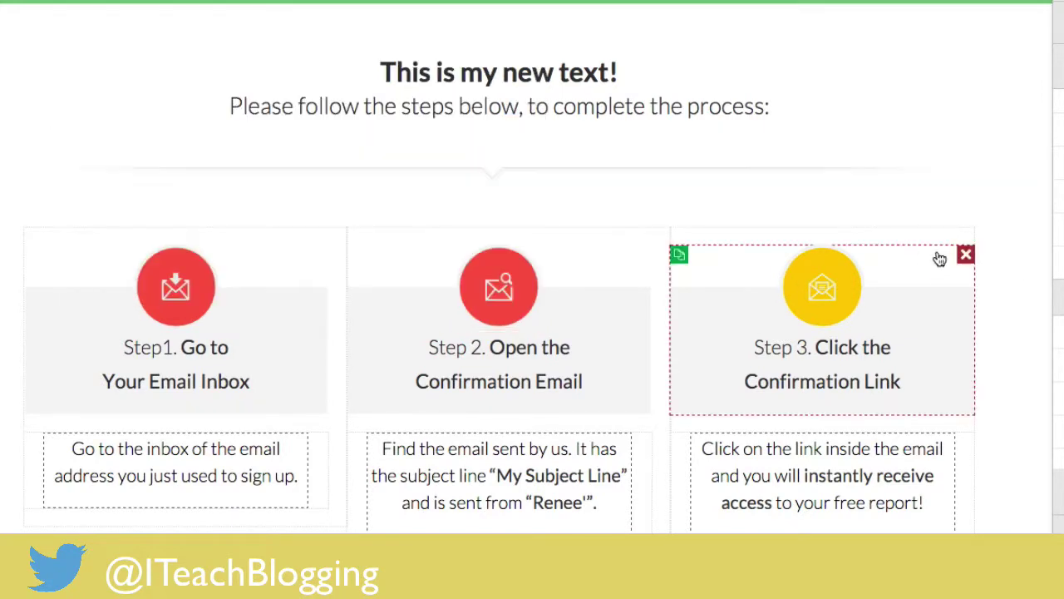
Recolour the Step 3 envelope icon's background with the same red favourite swatch as the other two icons.
left_click(817, 262)
left_click(81, 183)
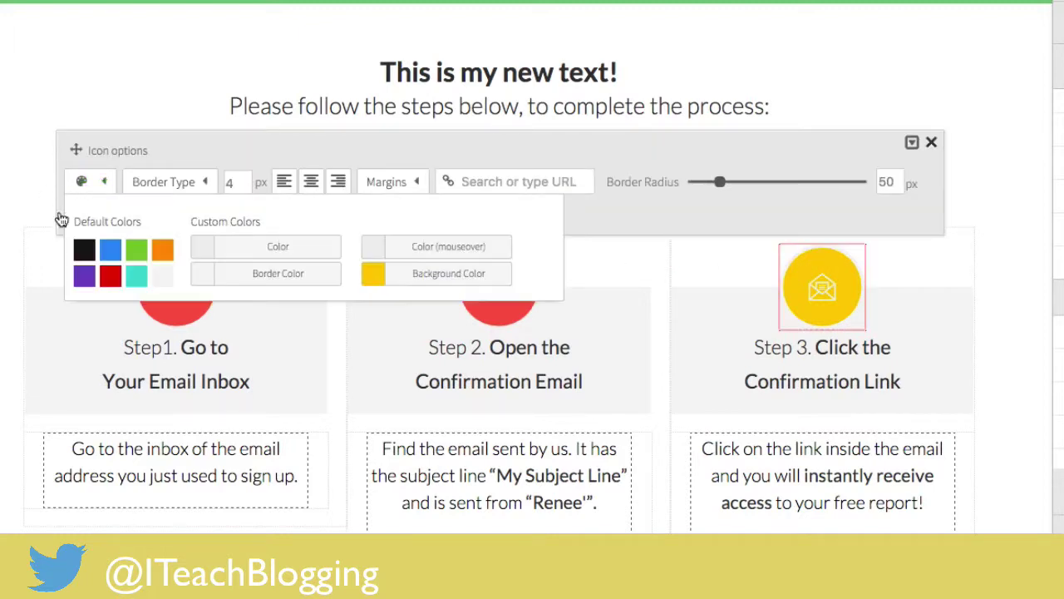
left_click(414, 276)
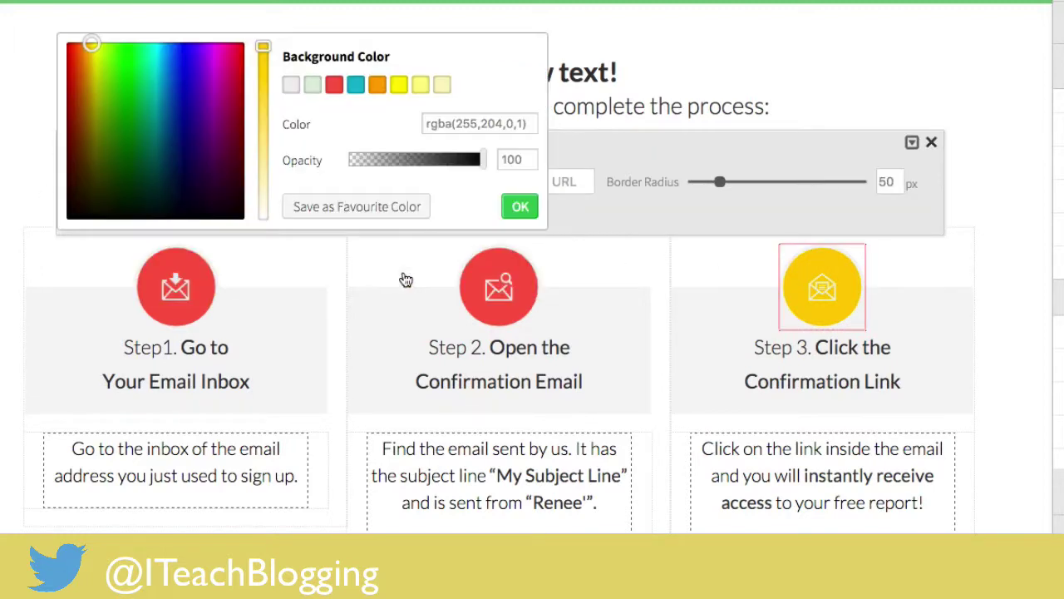
left_click(331, 87)
left_click(519, 207)
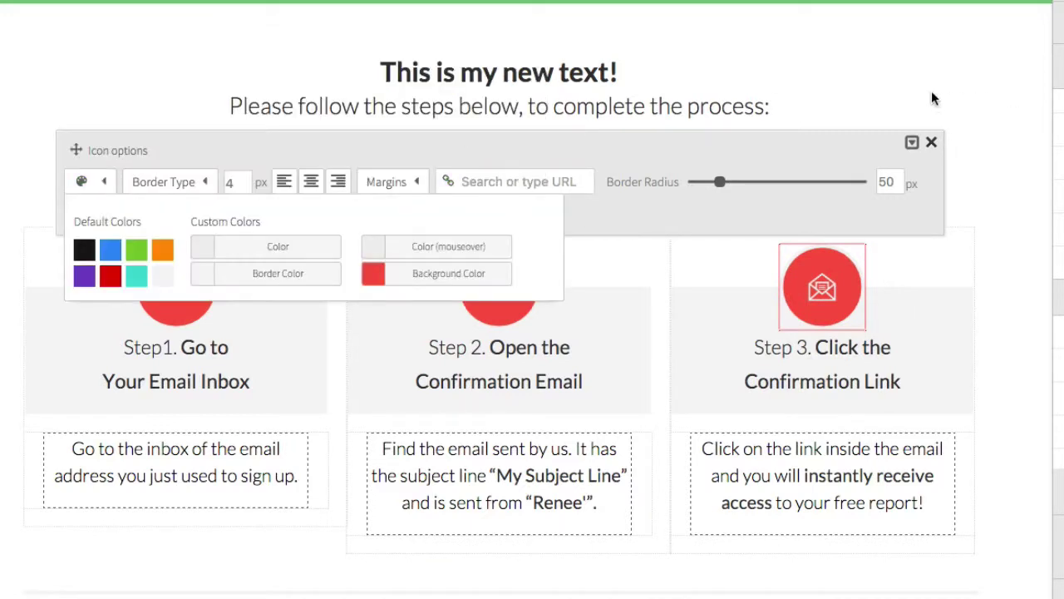
left_click(846, 93)
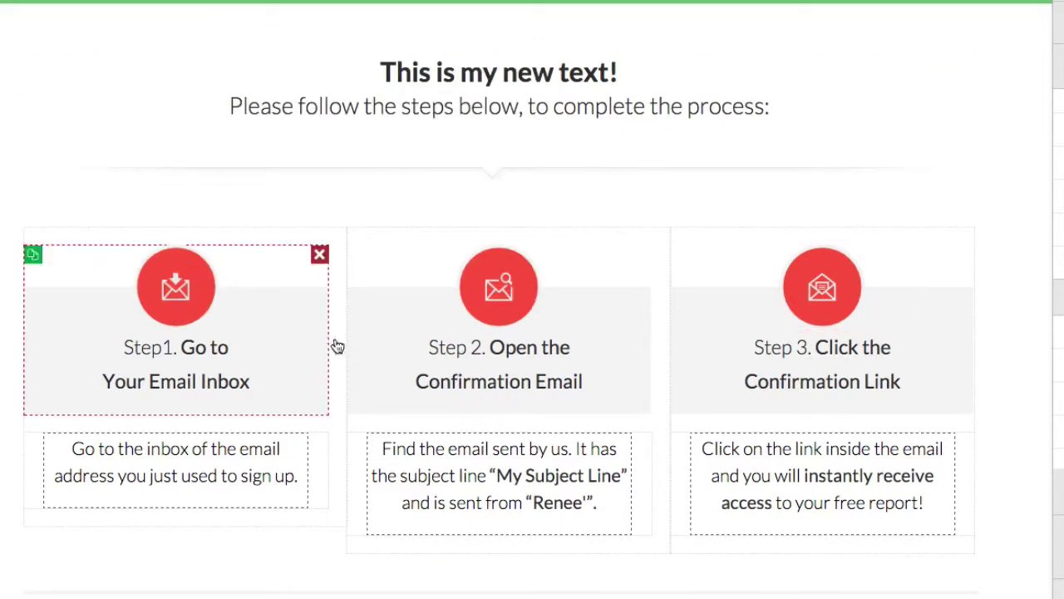
Look over the recoloured three-step section and save the changes to the landing page.
mouse_move(380, 328)
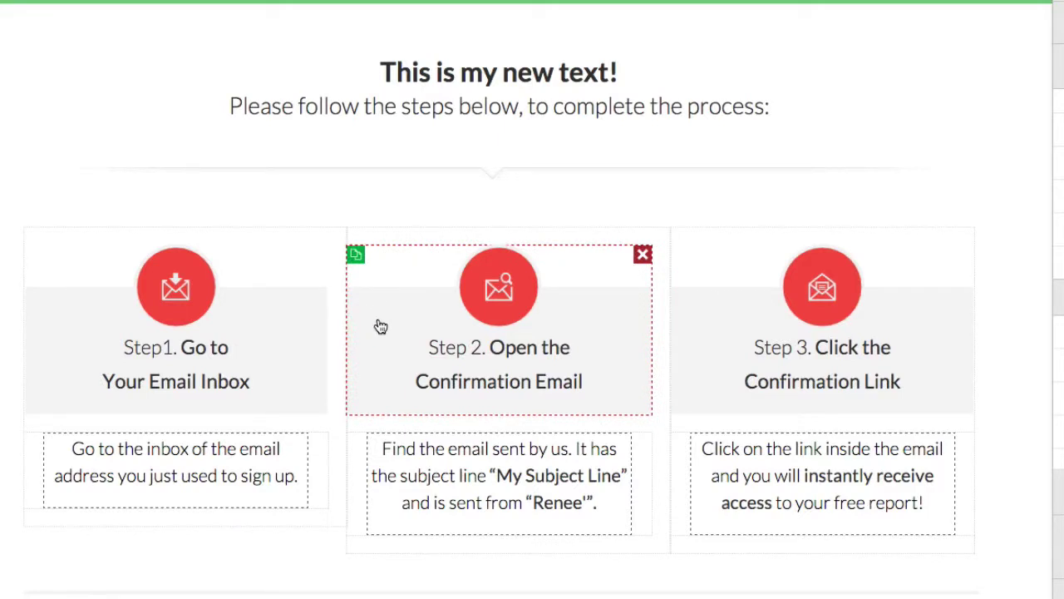
scroll(380, 327, "down", 2)
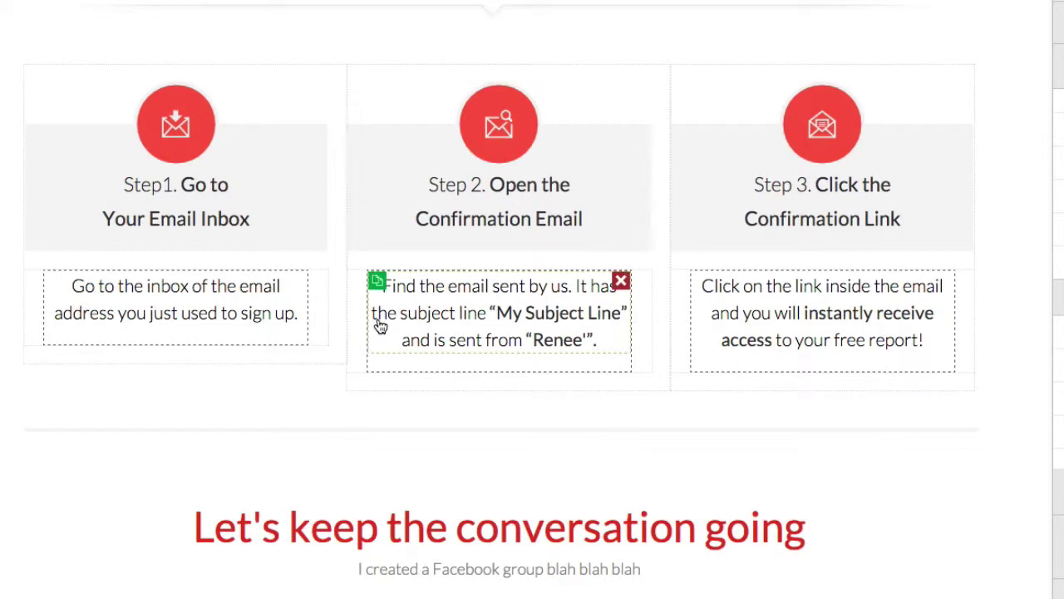
scroll(380, 326, "up", 2)
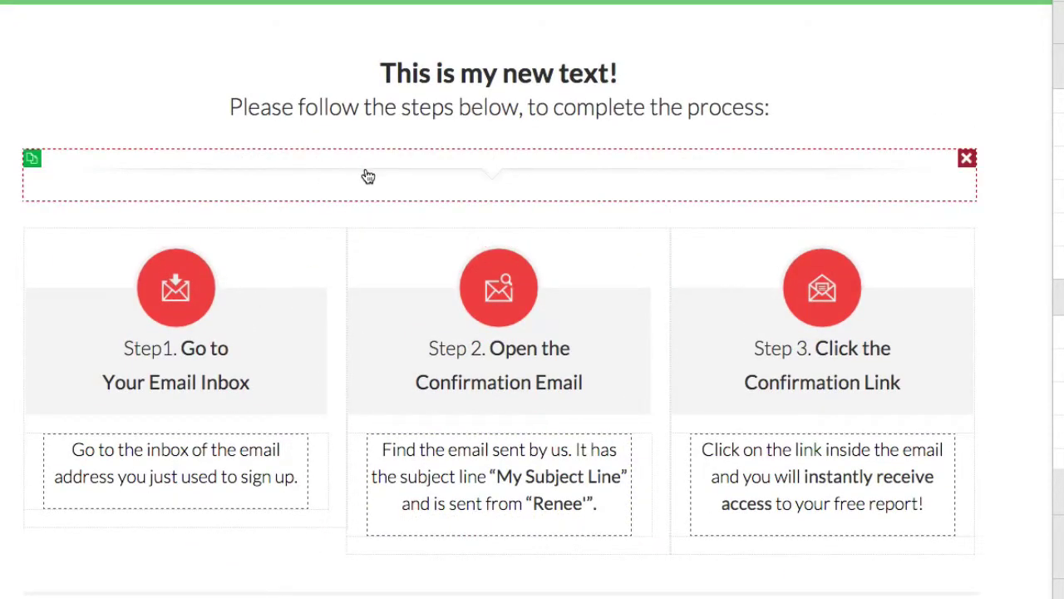
scroll(369, 177, "down", 3)
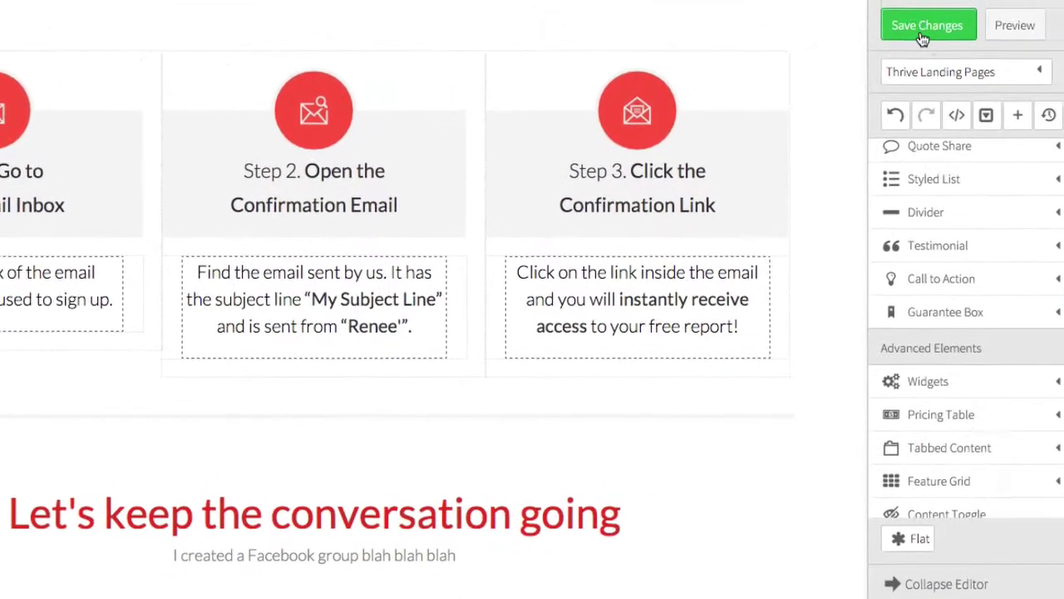
left_click(913, 36)
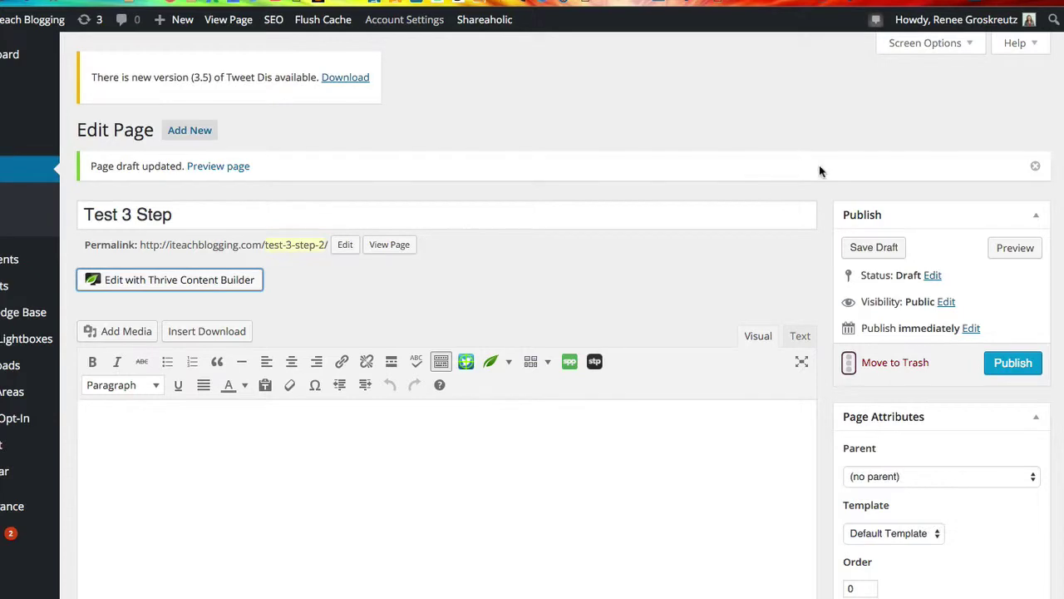
scroll(819, 166, "down", 3)
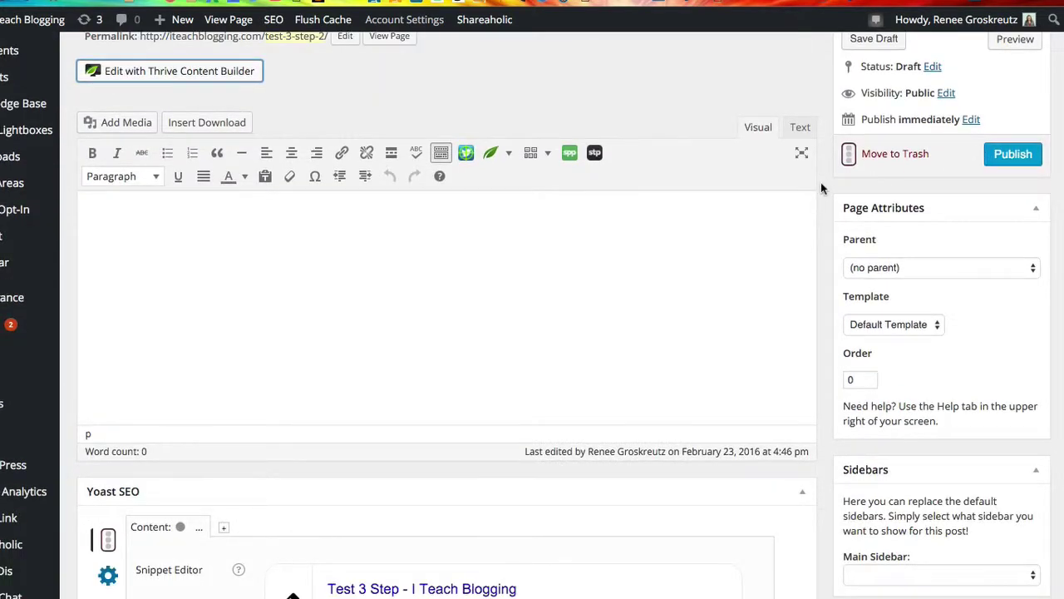
scroll(820, 183, "down", 10)
scroll(820, 189, "down", 3)
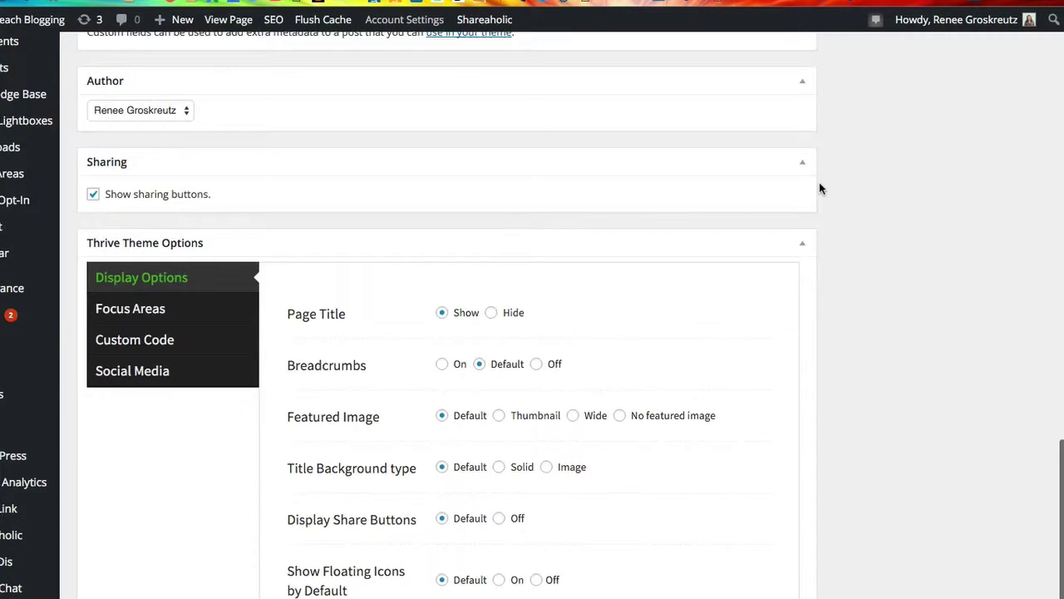
scroll(820, 189, "up", 15)
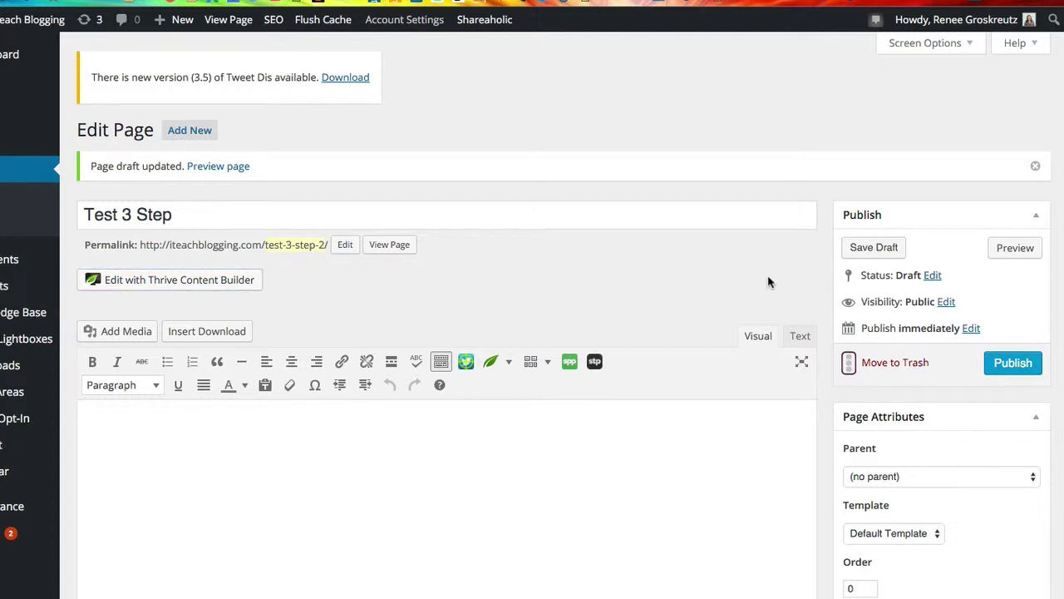
Enter "Step 1:", "Step 2:" and "Step 3:" as separate, spaced lines in the WordPress page's content editor.
scroll(674, 274, "down", 2)
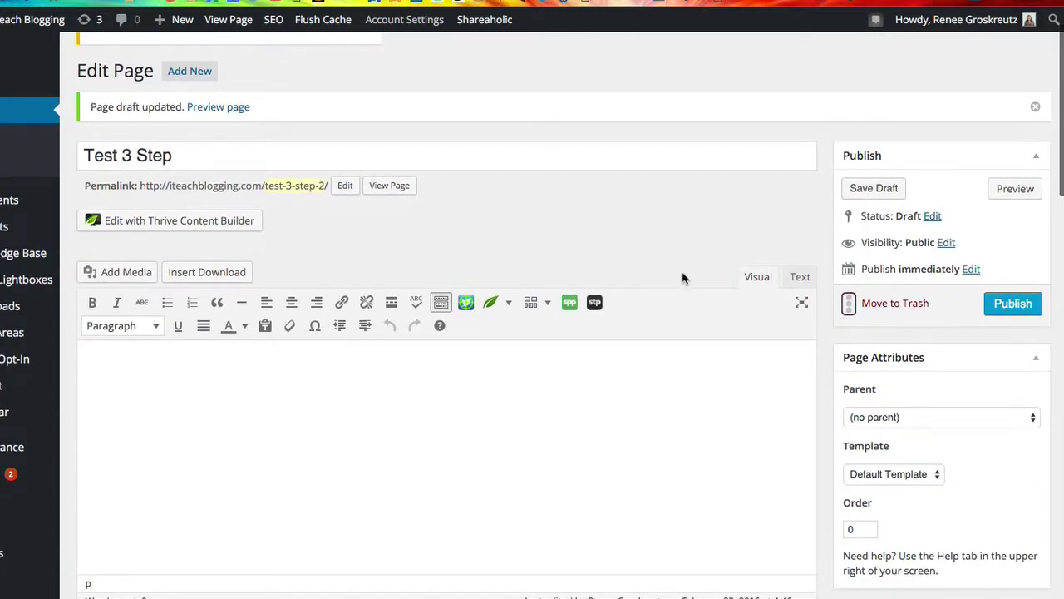
scroll(682, 277, "down", 3)
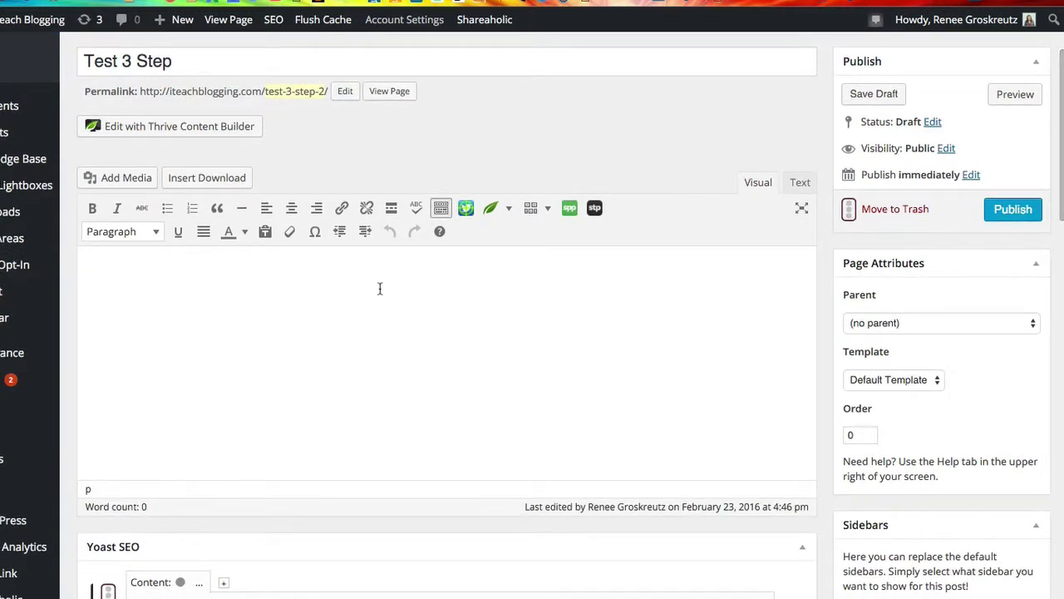
type("Step 1:")
key("Return")
key("Return")
type("Step 2:")
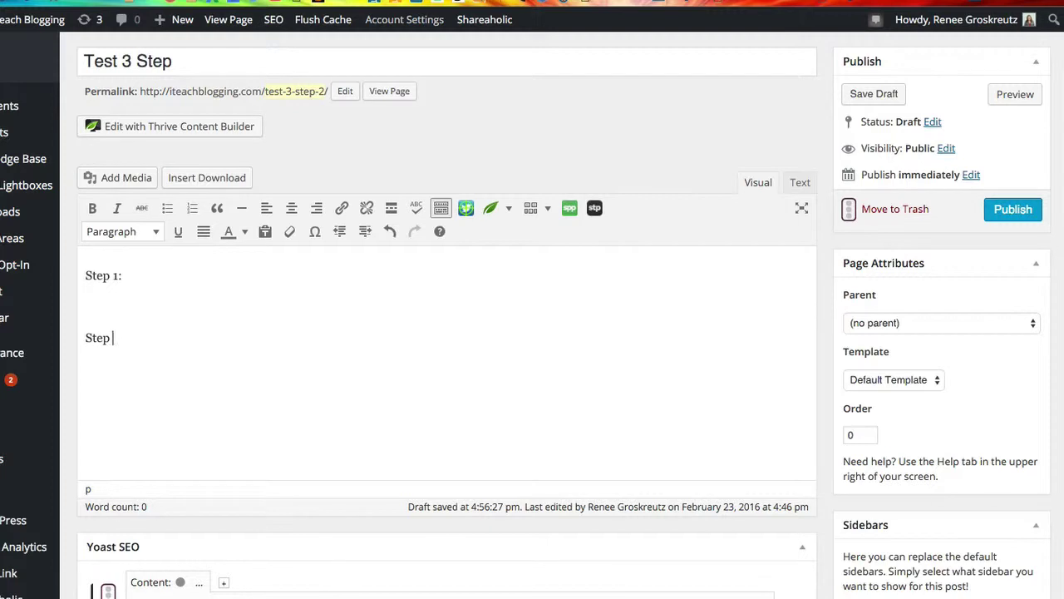
key("Return")
key("Return")
type("Step 3:")
key("Return")
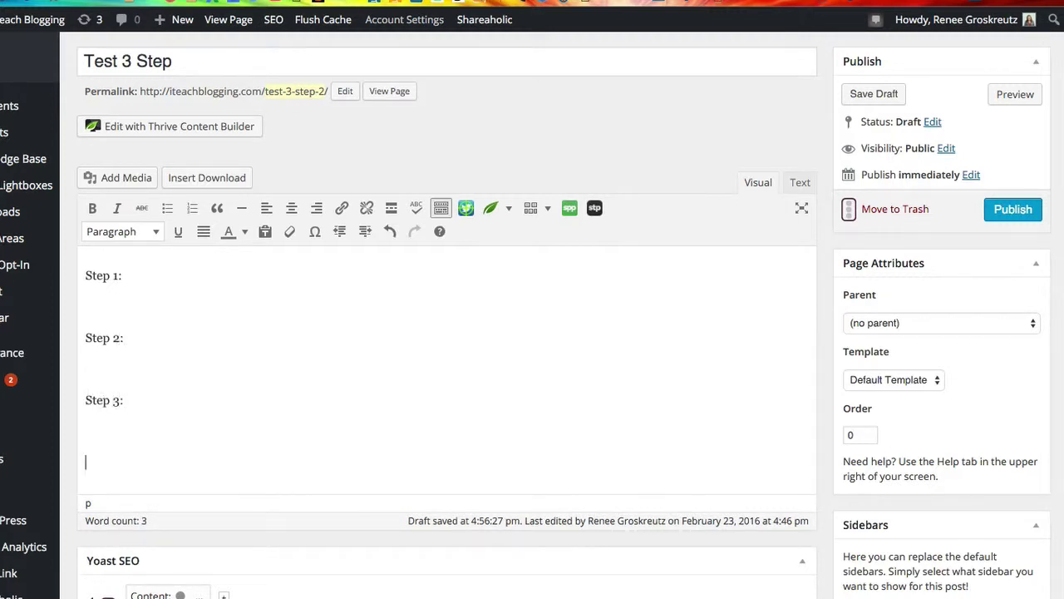